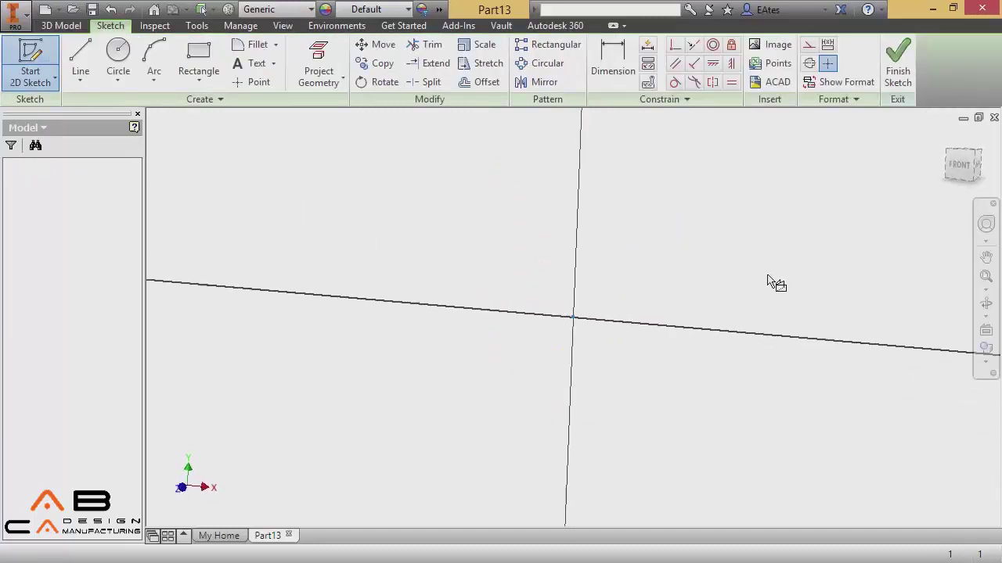
# Draw a vertical centerline about 111 mm long upward from the sketch origin.
pyautogui.moveTo(834, 237); pyautogui.dragTo(649, 362, button='middle')
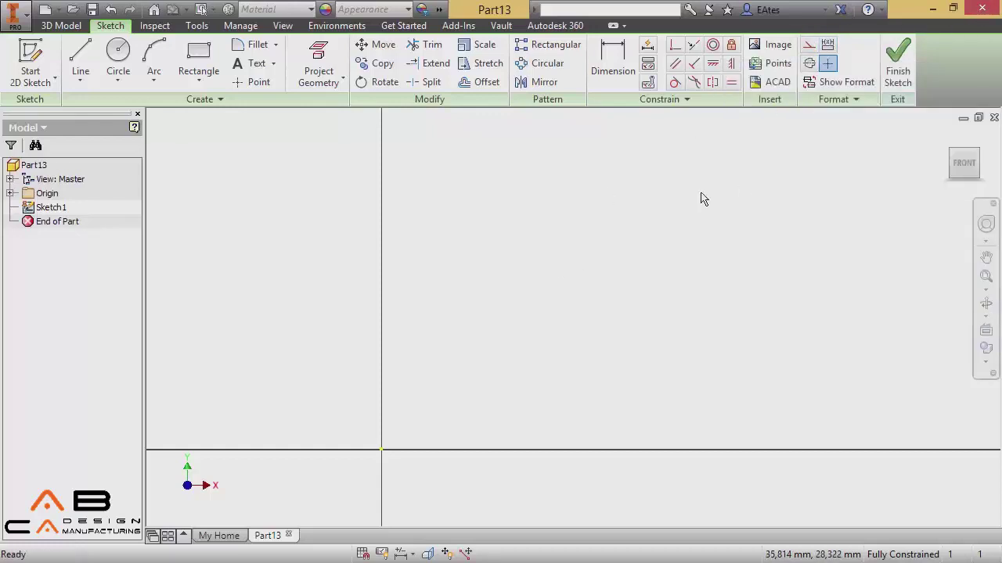
pyautogui.click(809, 65)
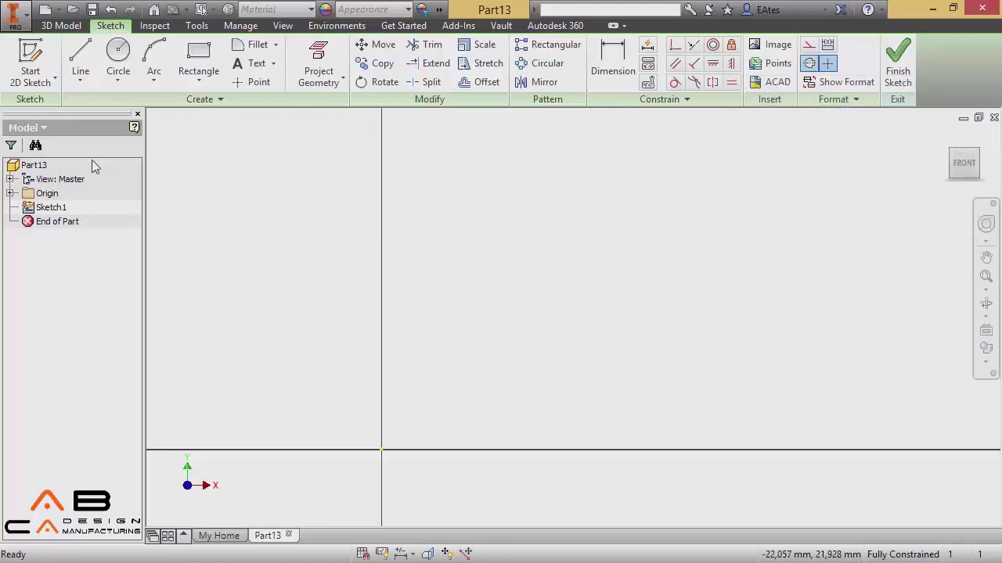
pyautogui.click(81, 56)
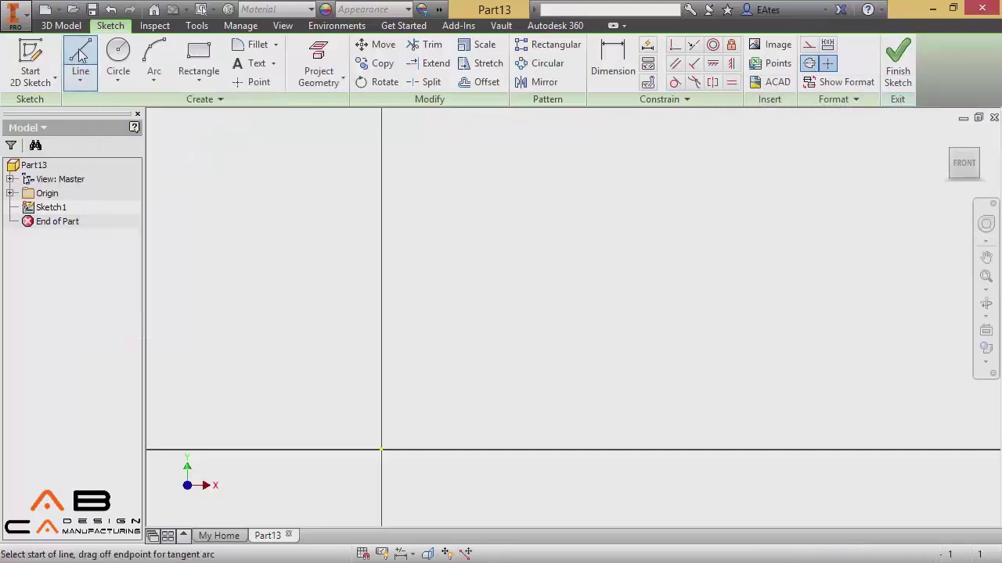
pyautogui.moveTo(387, 419)
pyautogui.mouseDown(button='middle')
pyautogui.moveTo(420, 403)
pyautogui.moveTo(402, 465)
pyautogui.moveTo(391, 470)
pyautogui.mouseUp(button='middle')
pyautogui.click(391, 470)
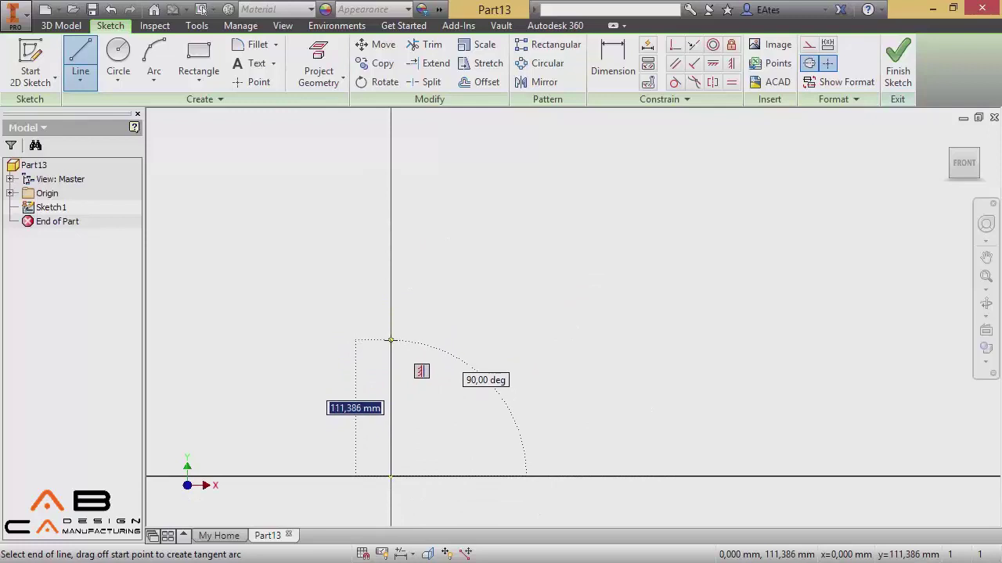
pyautogui.click(391, 342)
pyautogui.rightClick(465, 373)
pyautogui.click(399, 374)
# Sketch the profile's outer side beside the centerline in solid lines: top edge about 27 mm, slanted corner, vertical side about 42 mm, inward step, lower vertical edge.
pyautogui.scroll(2, 395, 418)
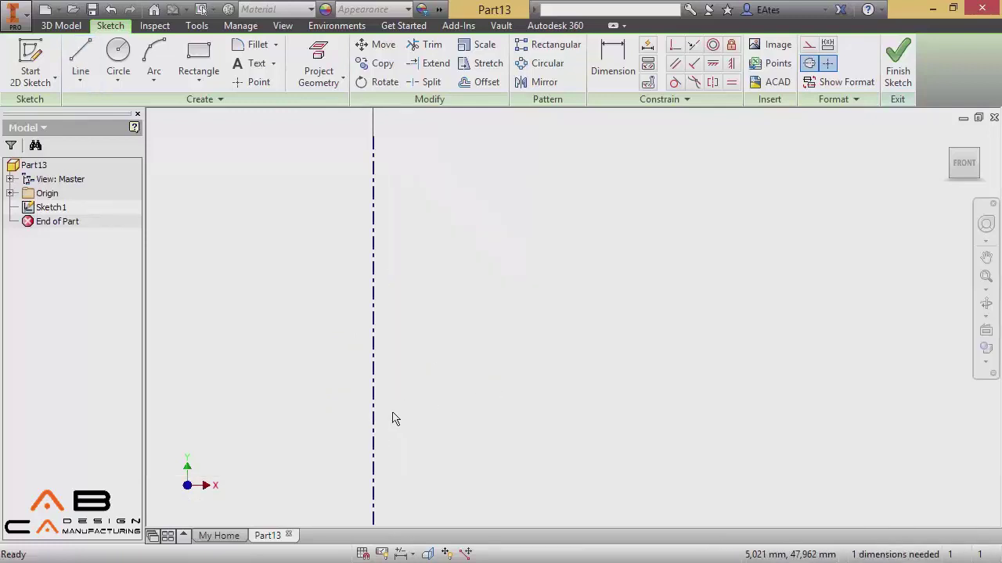
pyautogui.scroll(1, 387, 407)
pyautogui.moveTo(384, 400)
pyautogui.mouseDown(button='middle')
pyautogui.moveTo(546, 344)
pyautogui.moveTo(446, 358)
pyautogui.mouseUp(button='middle')
pyautogui.scroll(1, 377, 359)
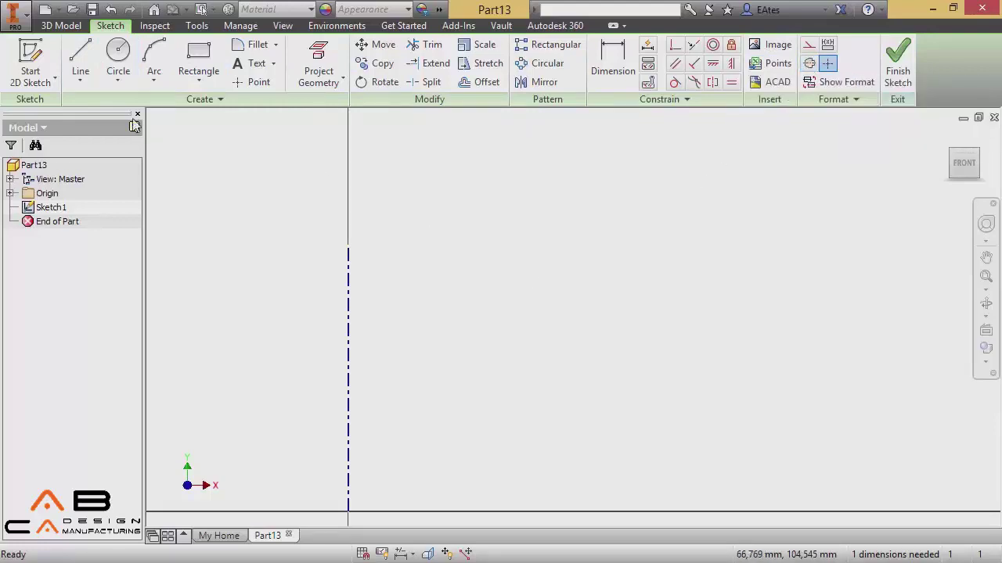
pyautogui.click(87, 51)
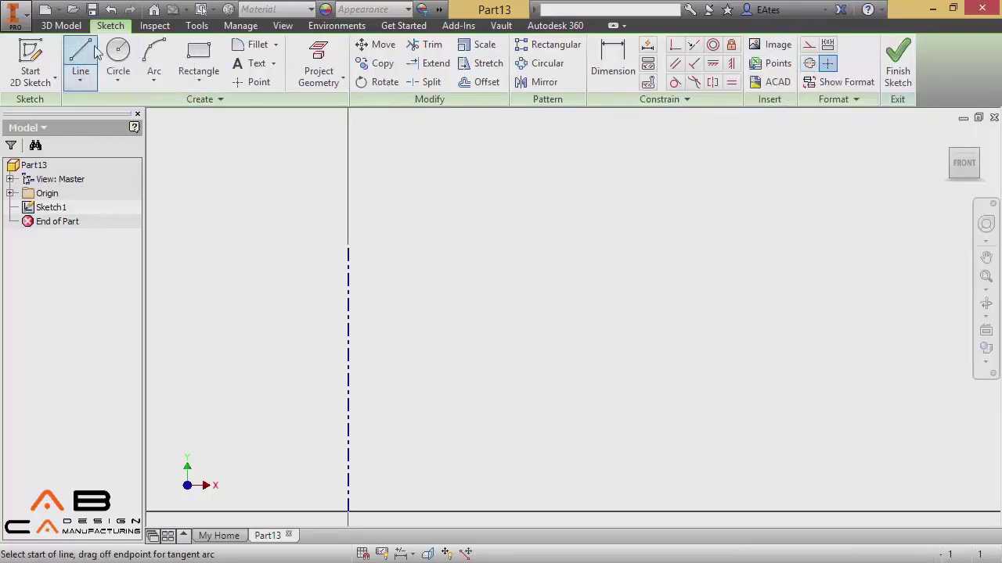
pyautogui.click(401, 276)
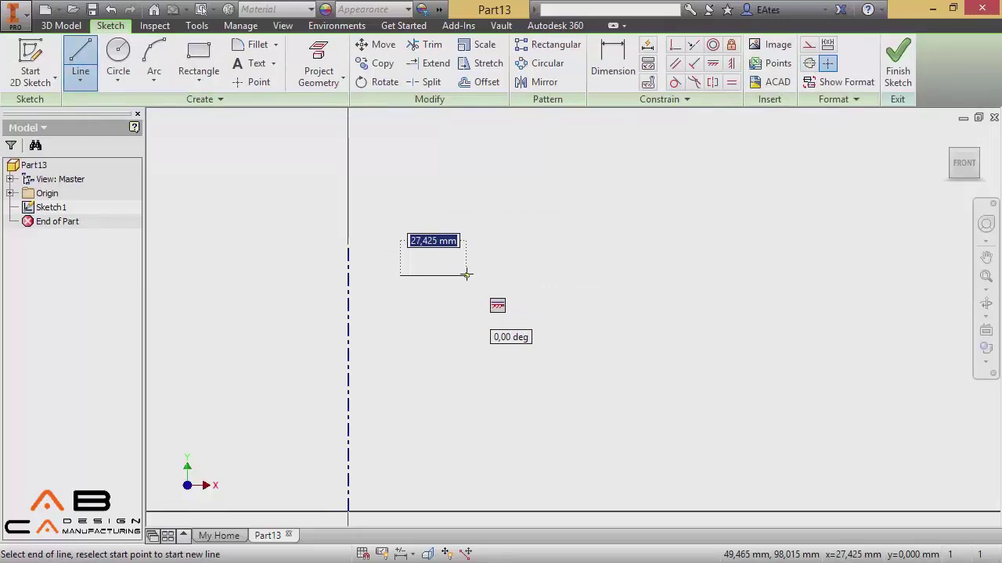
pyautogui.click(468, 275)
pyautogui.click(494, 305)
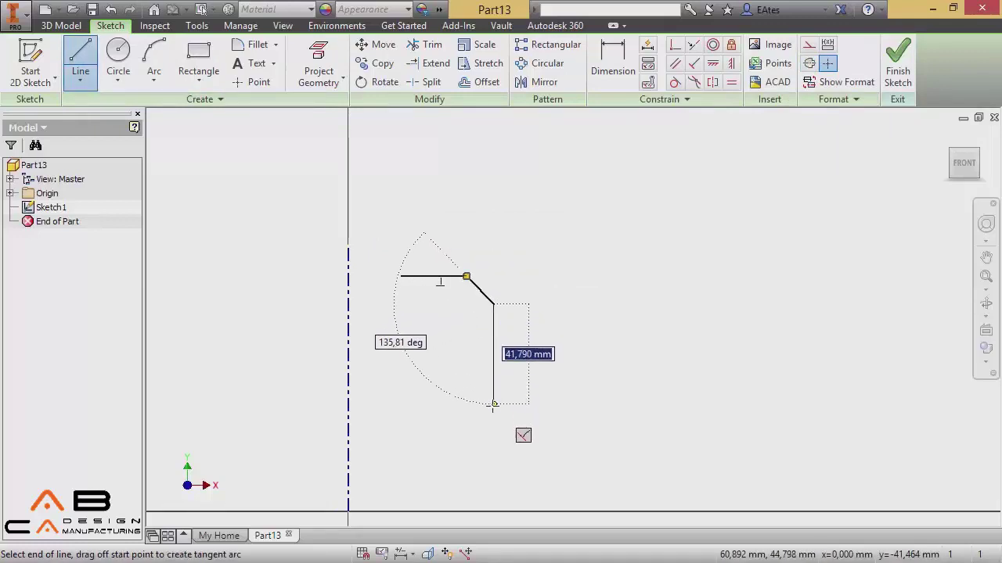
pyautogui.click(493, 405)
pyautogui.click(454, 406)
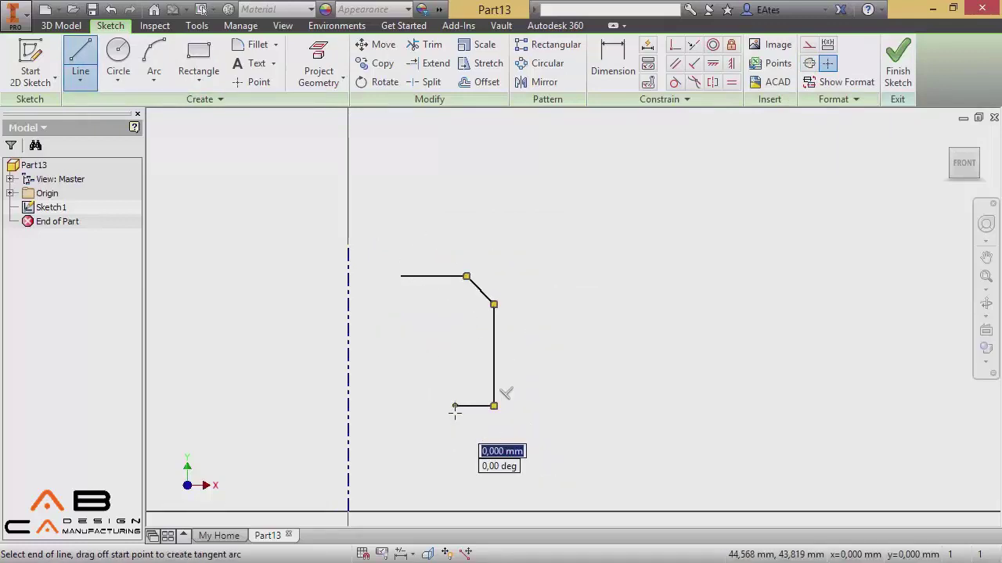
pyautogui.click(454, 503)
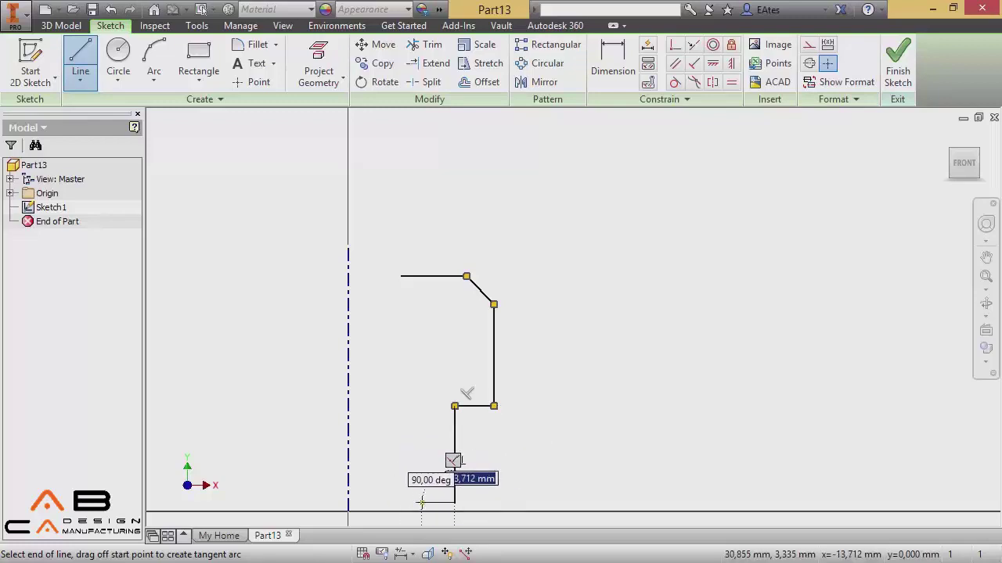
# Close the profile with a bottom edge about 14 mm long, a vertical inner edge, an inward tangent arc and a vertical line to the start point.
pyautogui.click(421, 502)
pyautogui.click(421, 352)
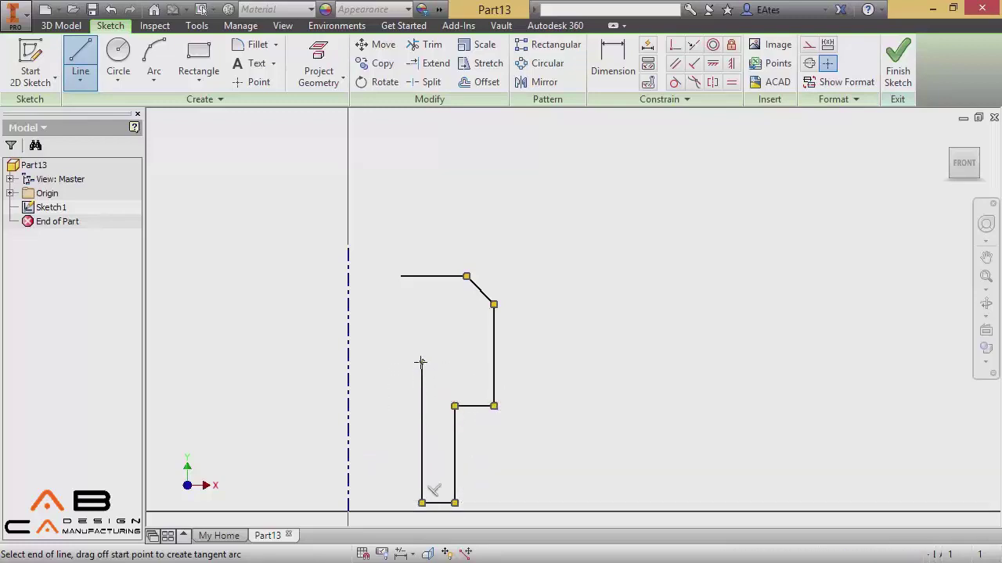
pyautogui.moveTo(420, 351); pyautogui.dragTo(400, 337)
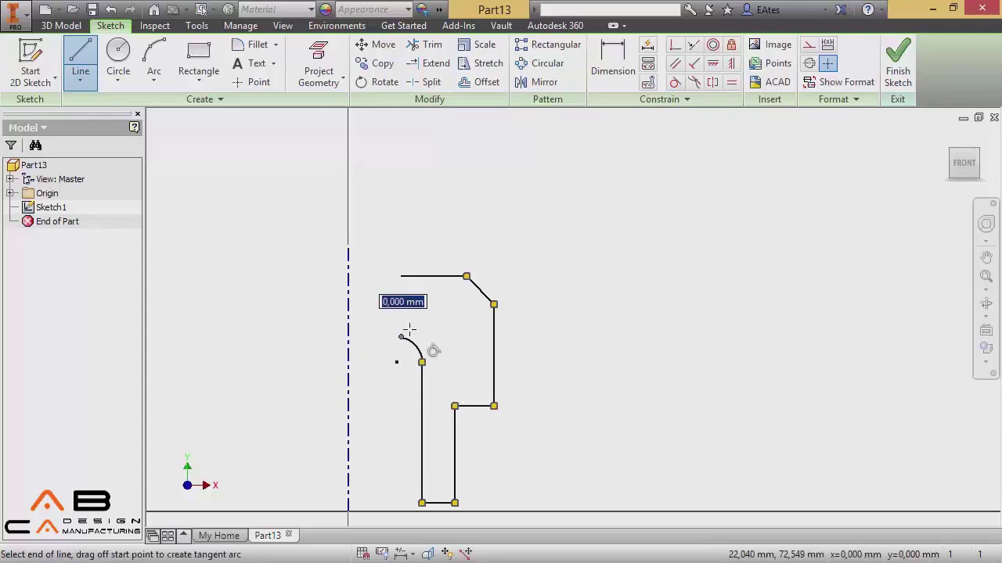
pyautogui.click(401, 276)
pyautogui.rightClick(551, 266)
pyautogui.click(606, 264)
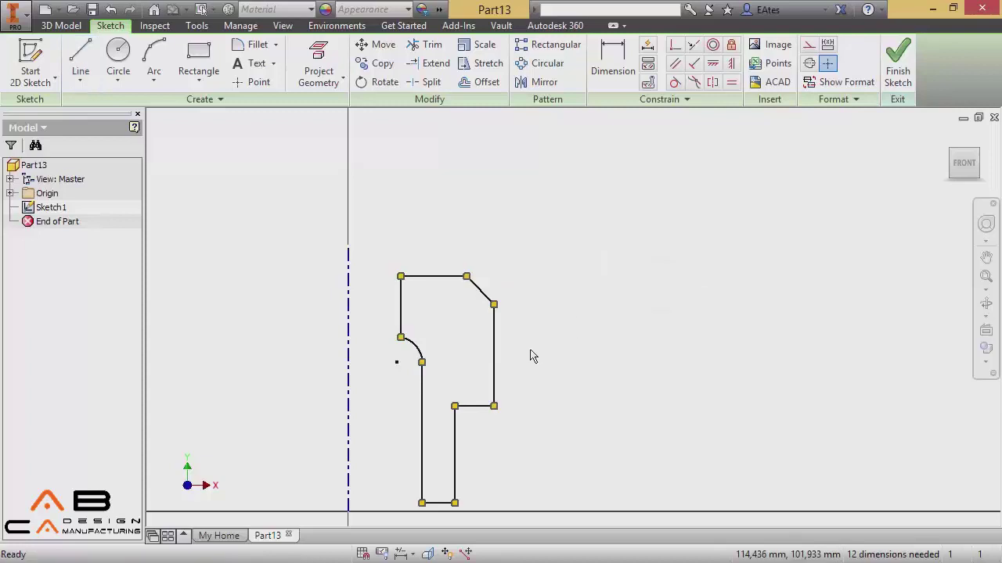
# Dimension the upper inner vertical edge about the centerline as a 40 mm diameter.
pyautogui.moveTo(590, 371)
pyautogui.mouseDown(button='middle')
pyautogui.moveTo(700, 339)
pyautogui.moveTo(689, 362)
pyautogui.mouseUp(button='middle')
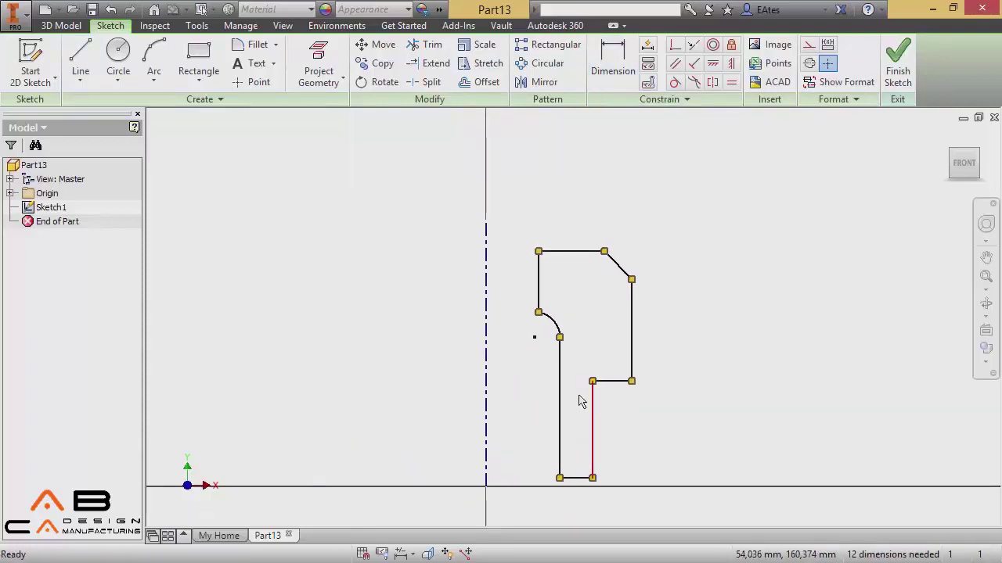
pyautogui.click(618, 73)
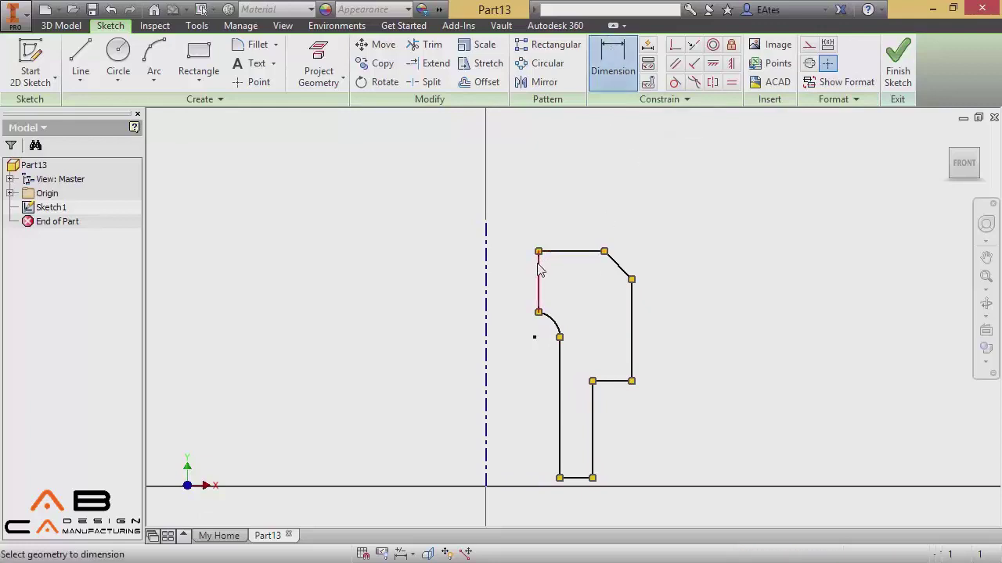
pyautogui.click(538, 270)
pyautogui.click(485, 268)
pyautogui.click(530, 168)
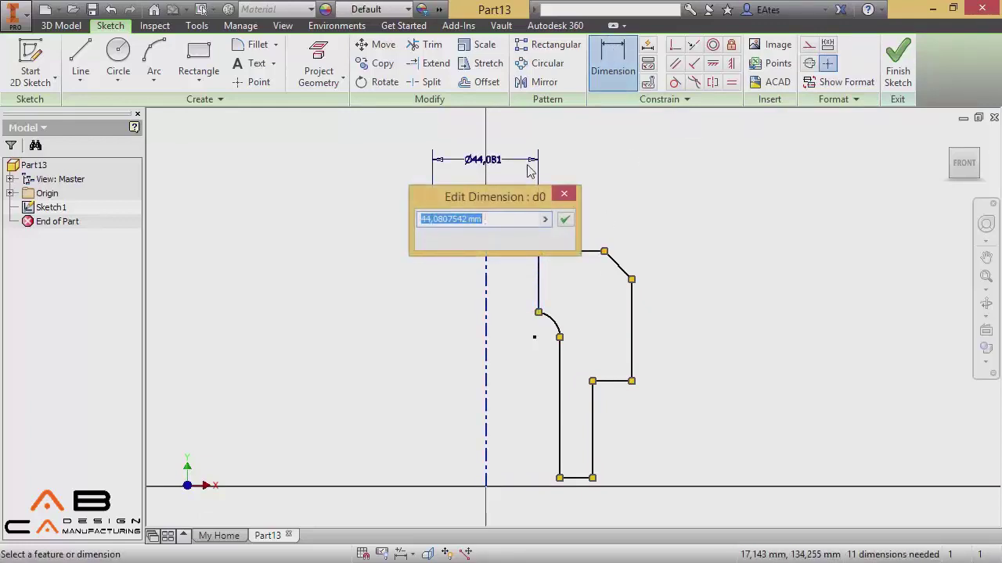
pyautogui.write('40')
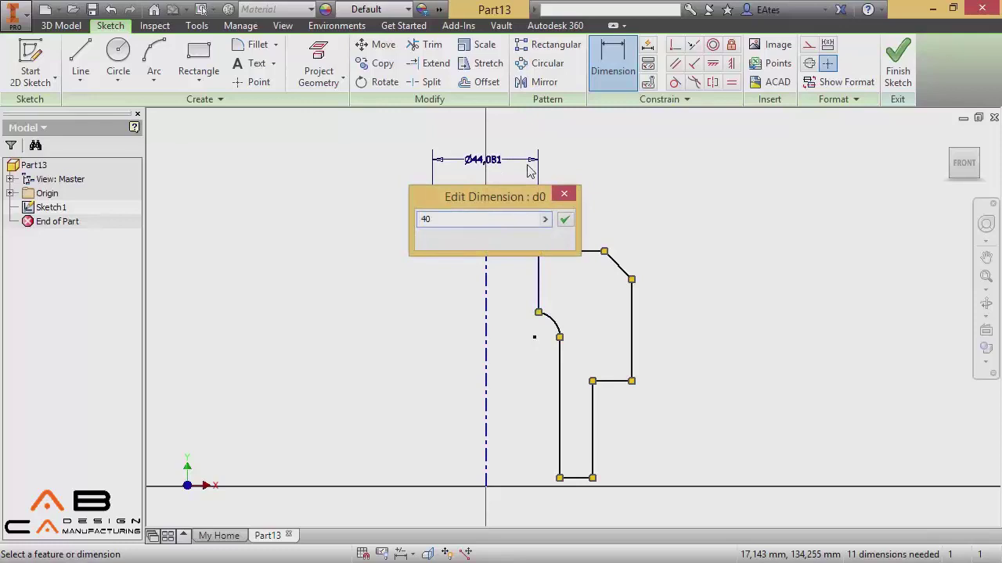
pyautogui.press('Return')
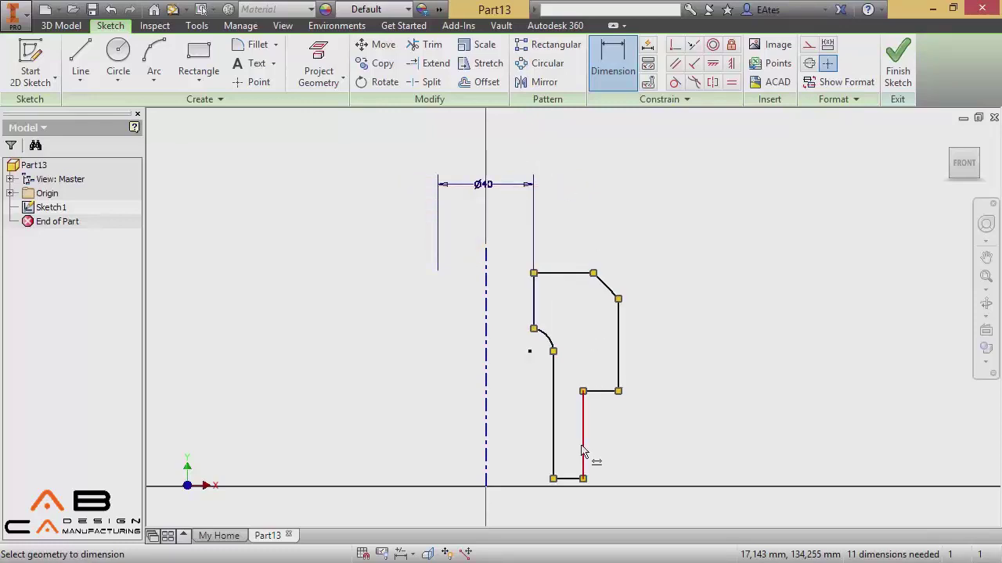
# Dimension the outermost vertical edge about the centerline as a 120 mm diameter.
pyautogui.click(618, 348)
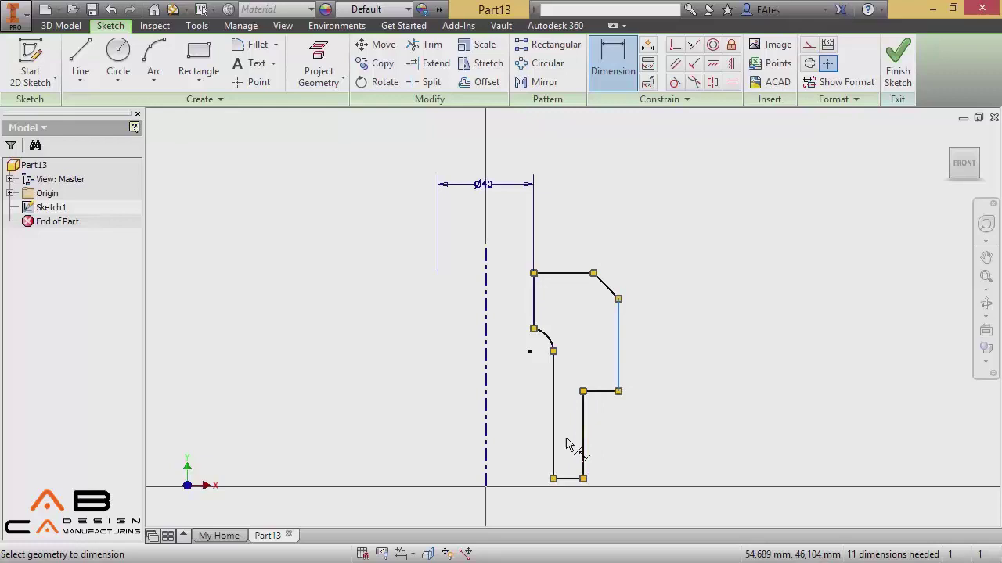
pyautogui.click(486, 481)
pyautogui.moveTo(490, 517); pyautogui.dragTo(487, 452, button='middle')
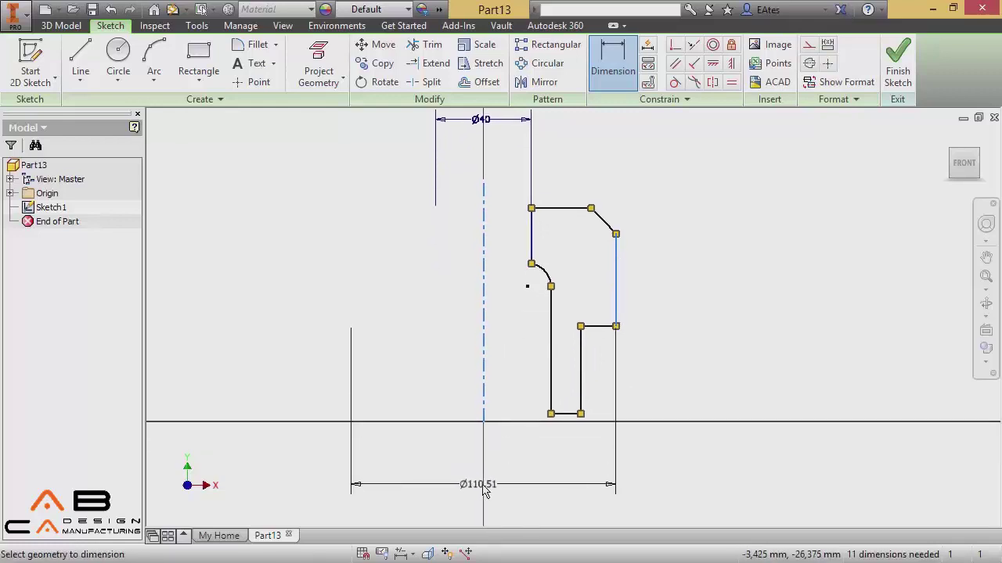
pyautogui.click(484, 487)
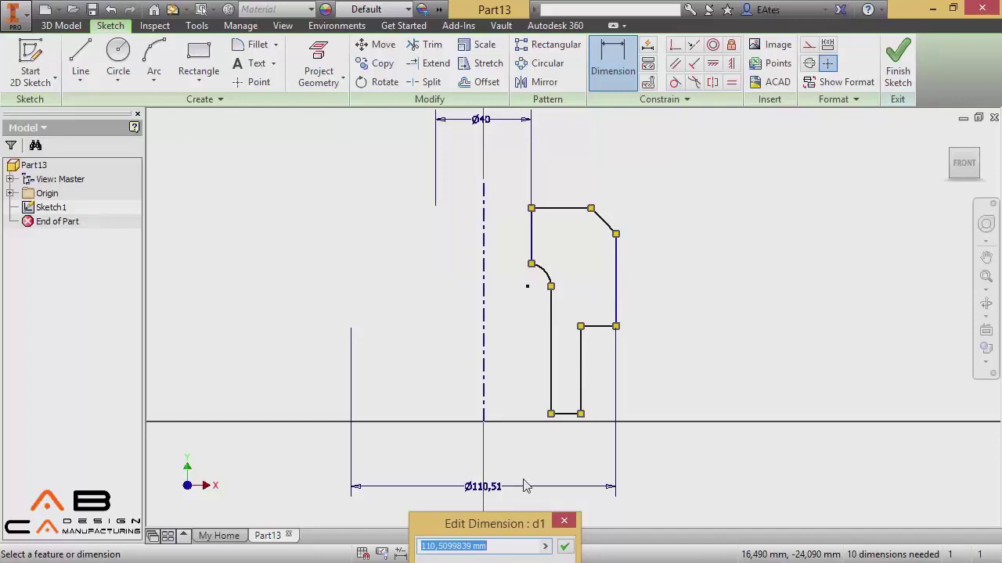
pyautogui.write('120')
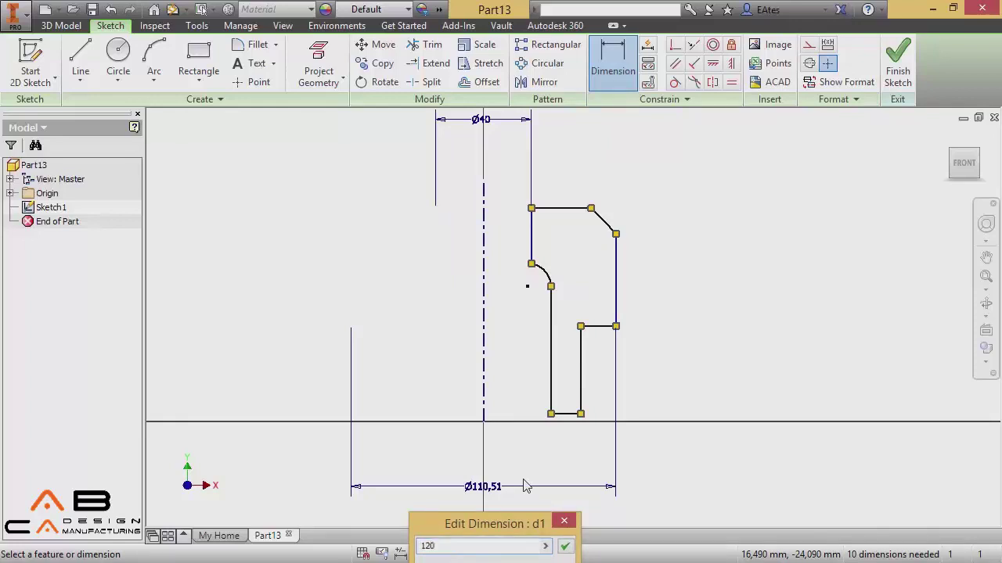
pyautogui.press('Return')
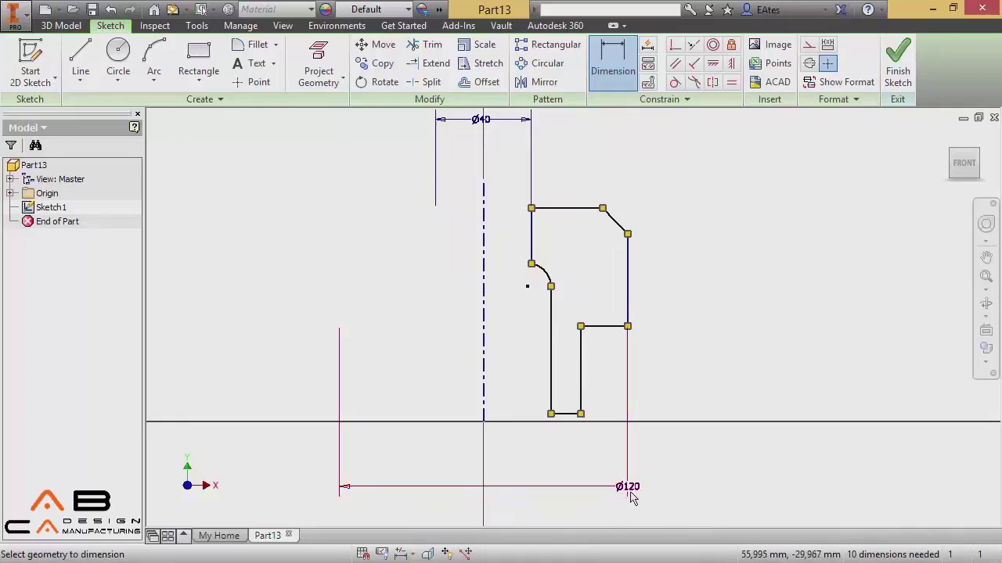
# Dimension the lower outer vertical edge at 30 mm and the long inner vertical edge at 50 mm.
pyautogui.click(581, 368)
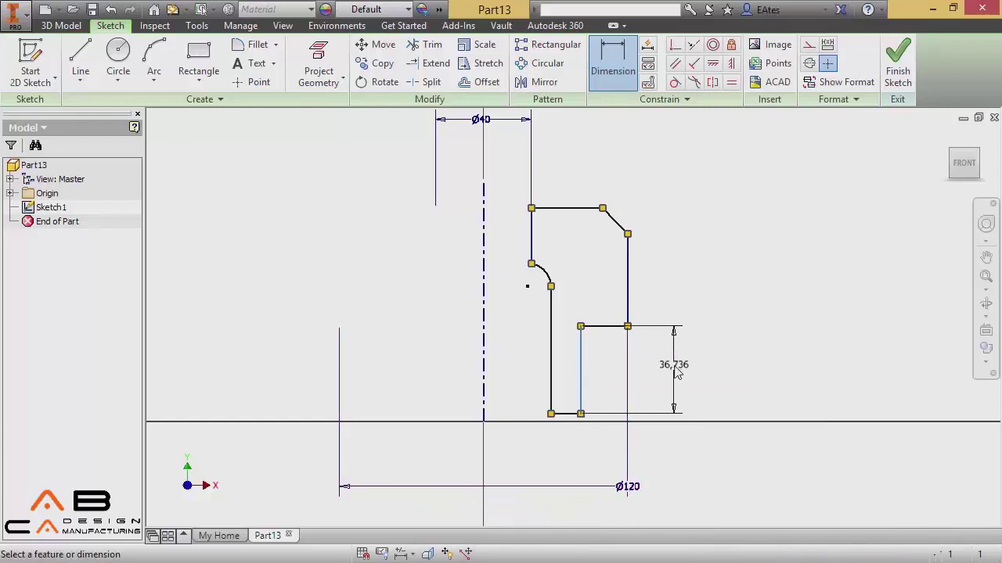
pyautogui.click(677, 374)
pyautogui.write('30')
pyautogui.press('Return')
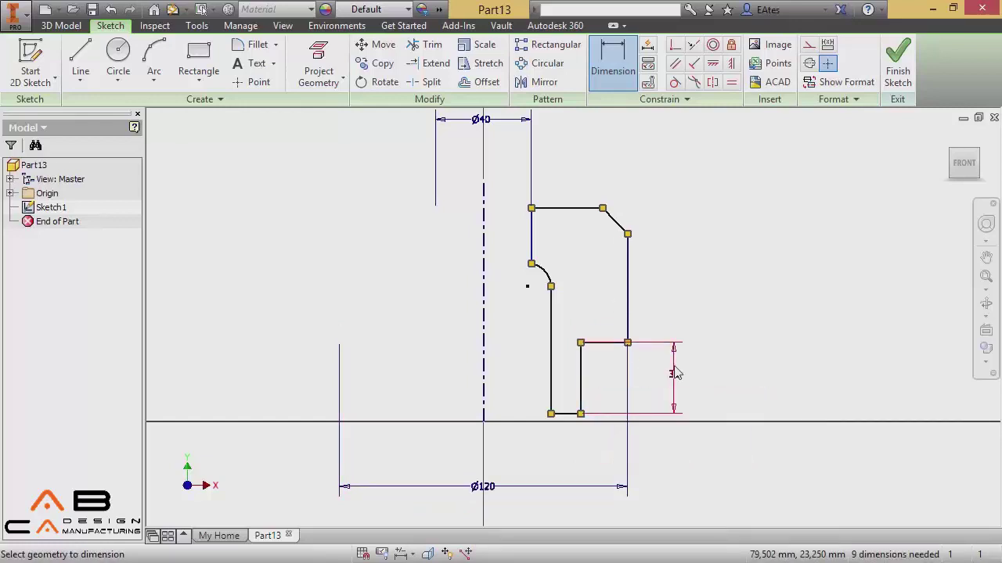
pyautogui.click(552, 356)
pyautogui.click(536, 356)
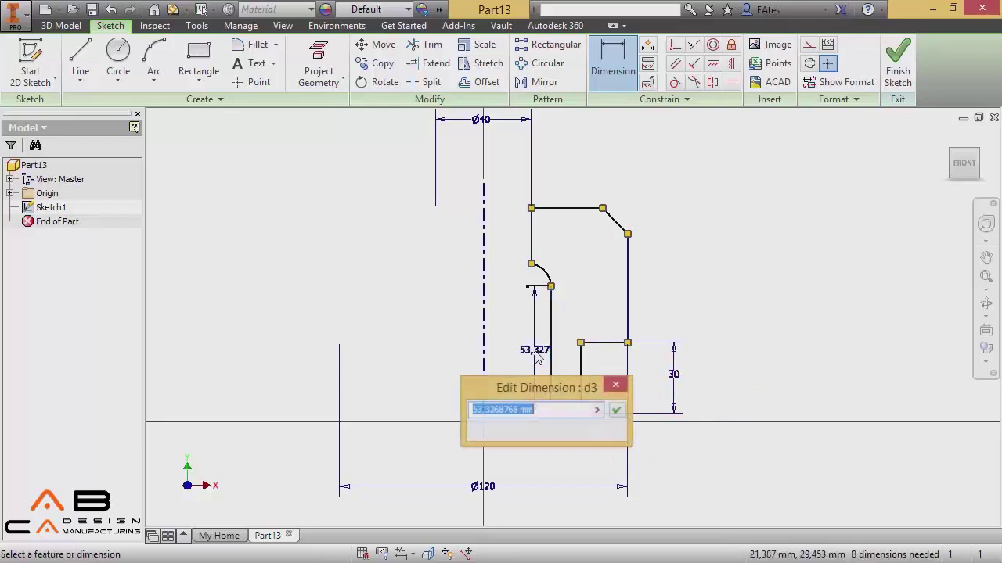
pyautogui.write('50')
pyautogui.press('Return')
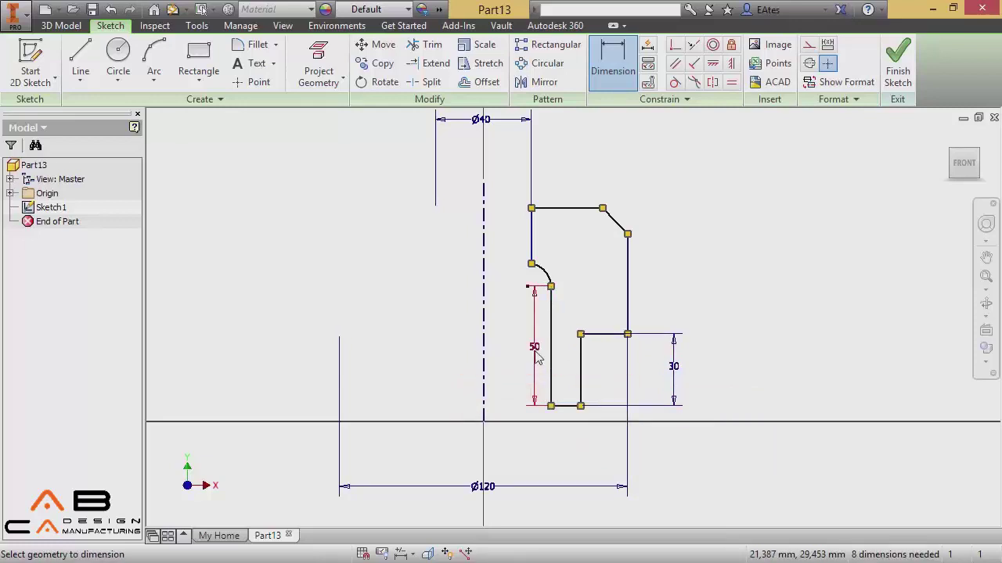
# Dimension the lower outer vertical edge about the centerline as a 90 mm diameter.
pyautogui.click(583, 377)
pyautogui.click(483, 446)
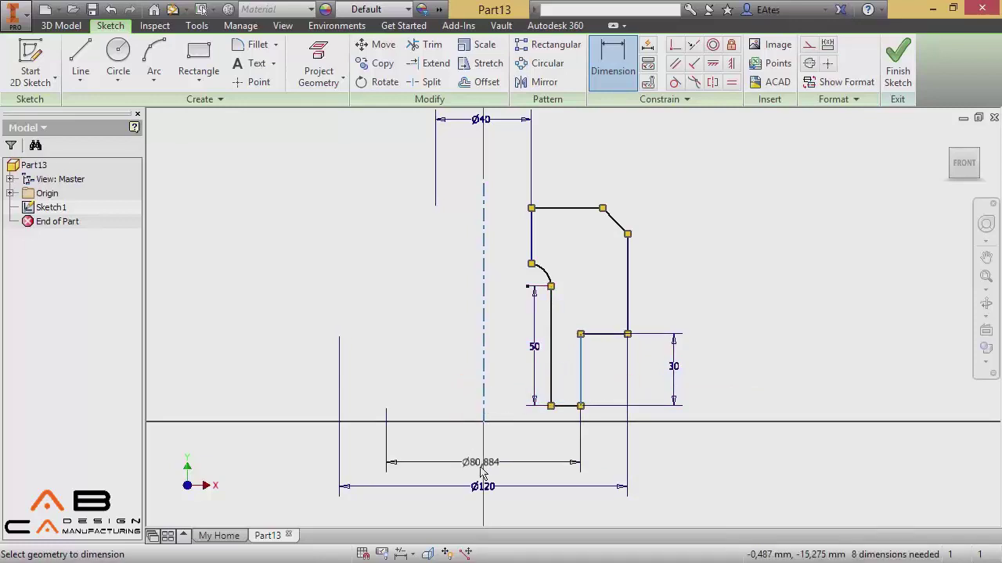
pyautogui.click(486, 461)
pyautogui.write('90')
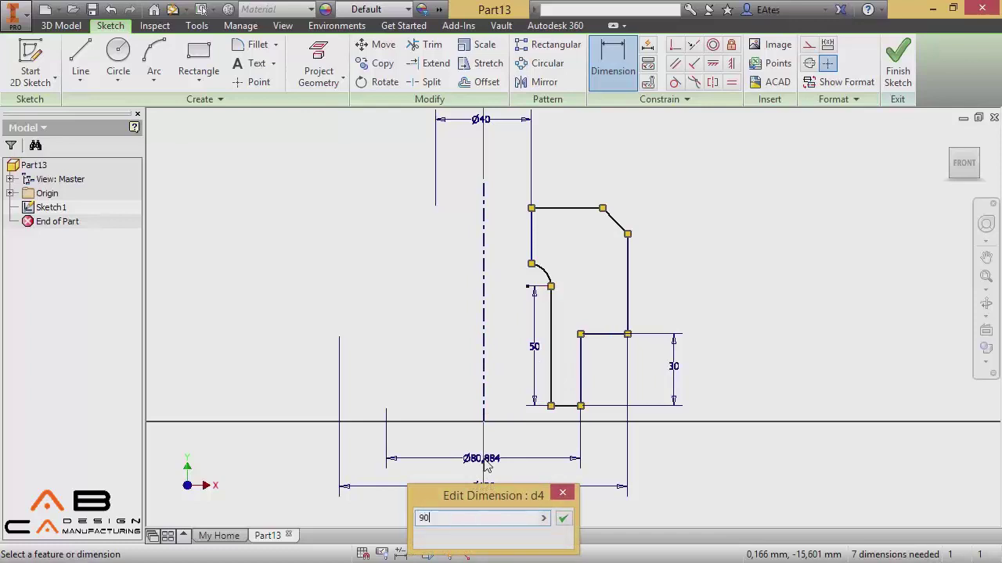
pyautogui.press('Return')
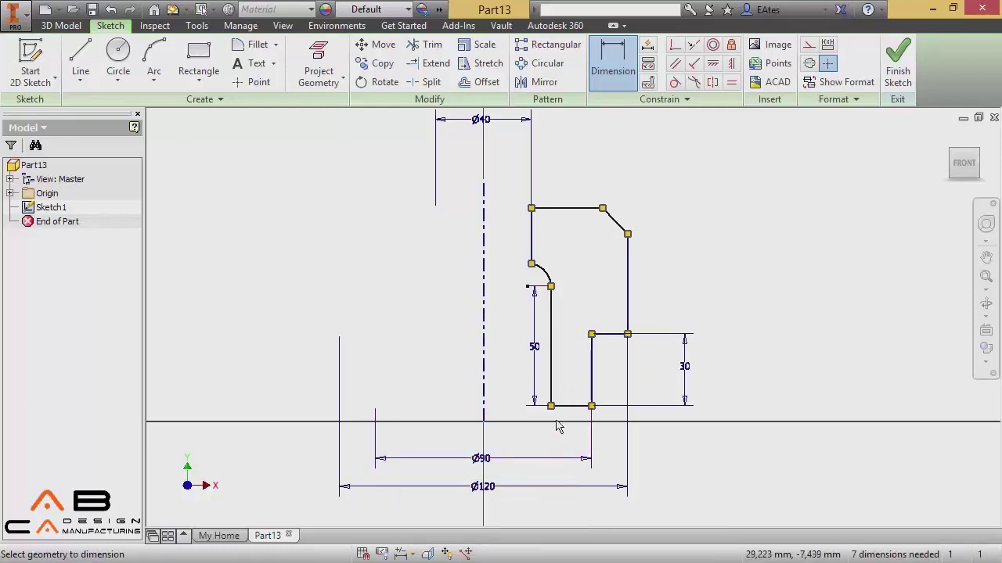
# Set the inner arc's radius to 20 mm and the top edge's length to 25 mm.
pyautogui.click(549, 277)
pyautogui.click(569, 265)
pyautogui.write('20')
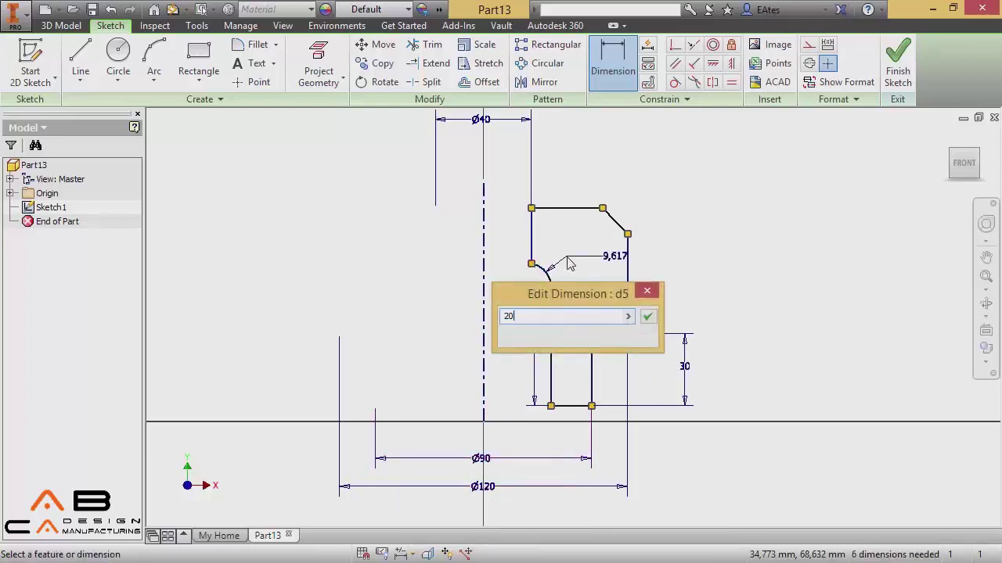
pyautogui.press('Return')
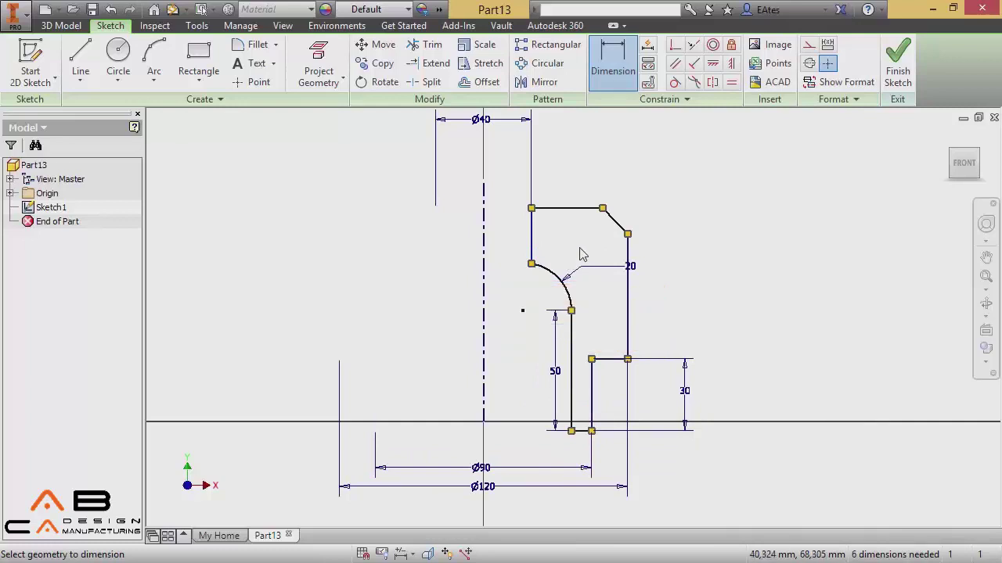
pyautogui.click(579, 208)
pyautogui.click(576, 177)
pyautogui.write('25')
pyautogui.press('Return')
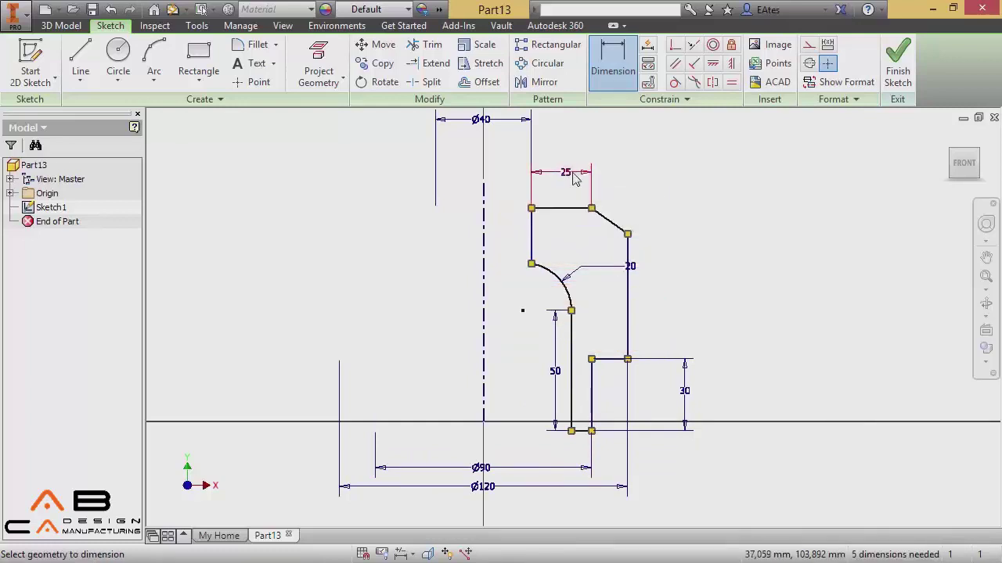
# Dimension the angle between the profile's top edge and the slanted edge at 45 degrees.
pyautogui.click(575, 211)
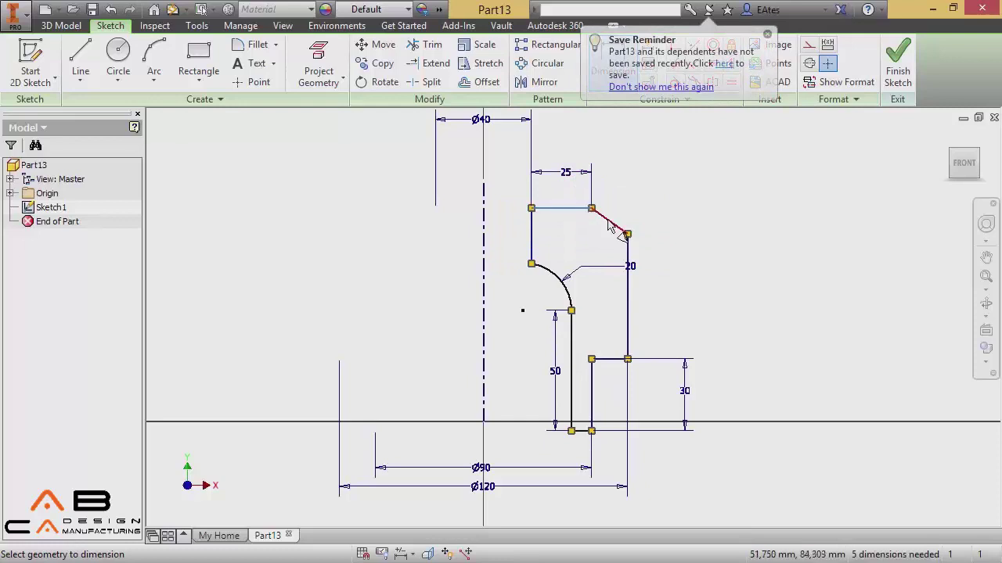
pyautogui.click(610, 220)
pyautogui.click(676, 233)
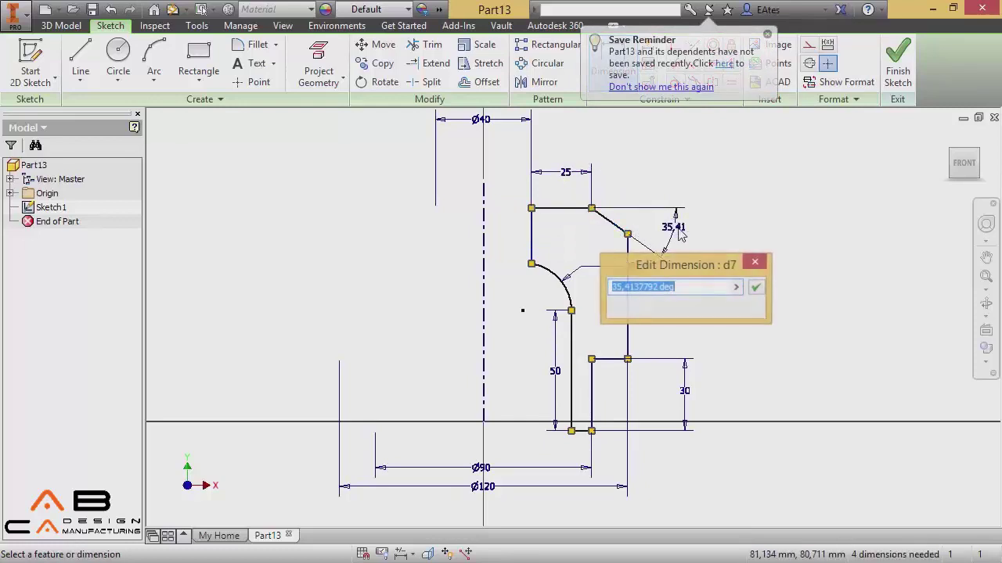
pyautogui.write('45')
pyautogui.press('Return')
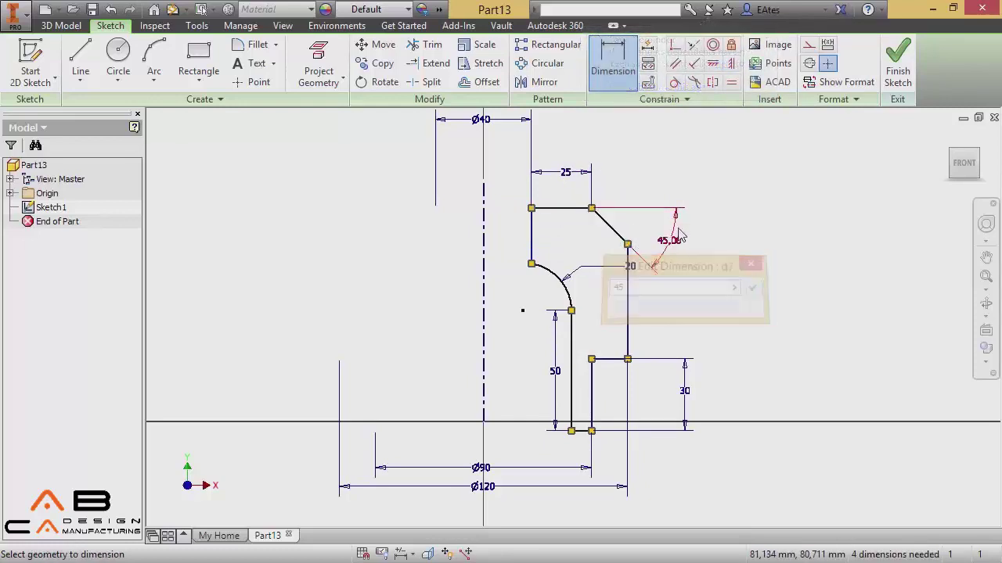
# Dimension the profile's overall height between its top and bottom edges at 80 mm.
pyautogui.click(583, 209)
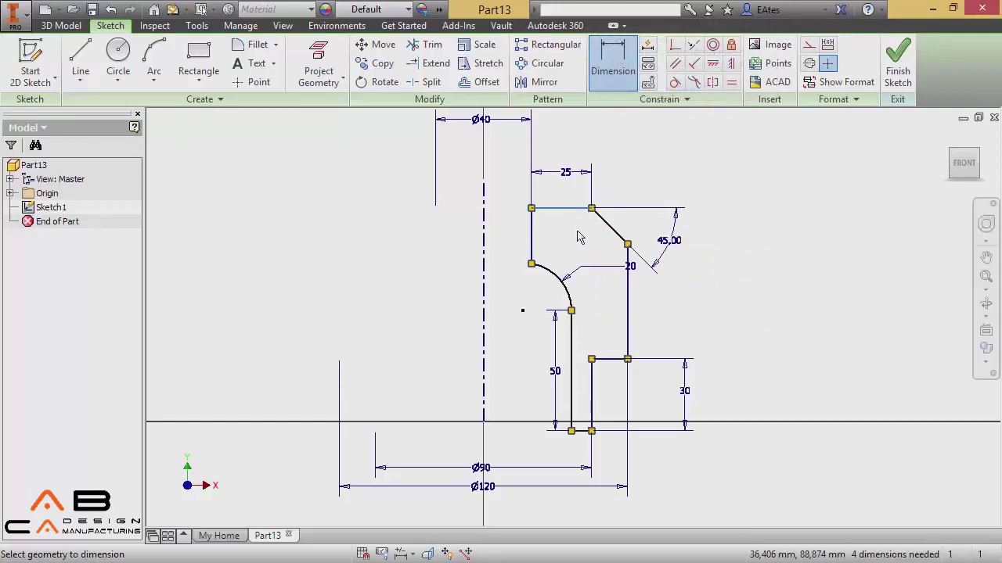
pyautogui.click(581, 431)
pyautogui.click(753, 322)
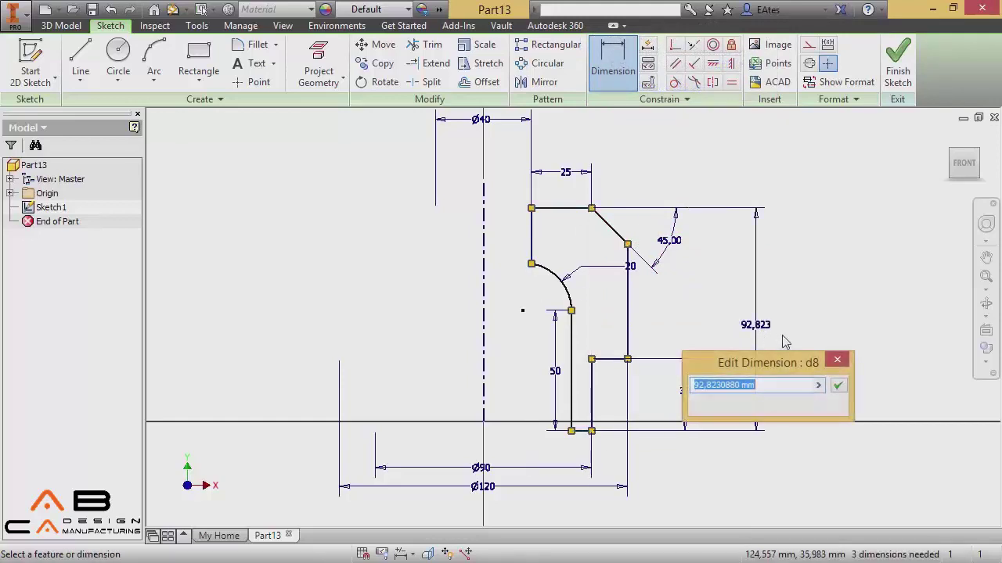
pyautogui.write('80')
pyautogui.press('Return')
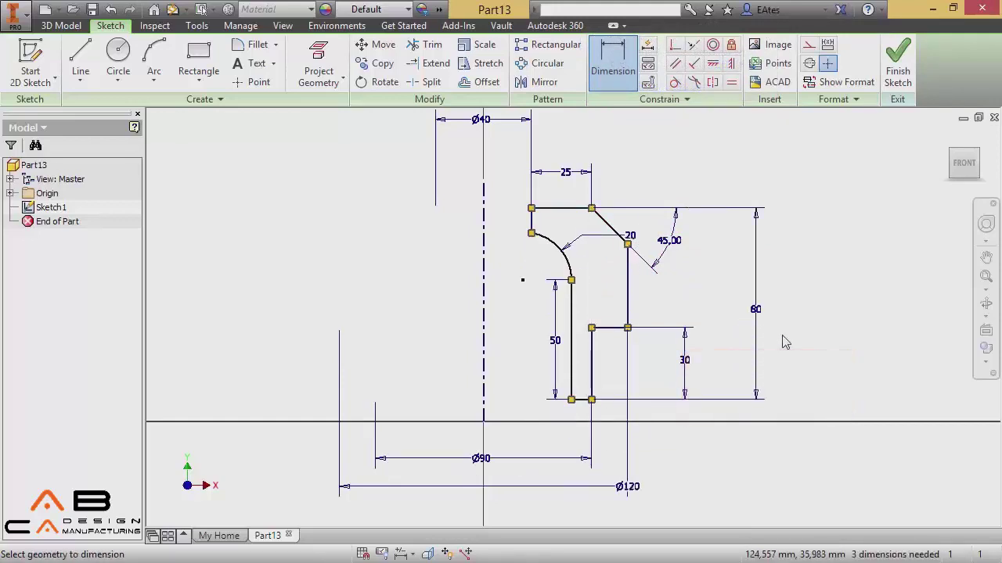
# Dimension the long inner vertical edge about the centerline as a 60 mm diameter.
pyautogui.click(571, 368)
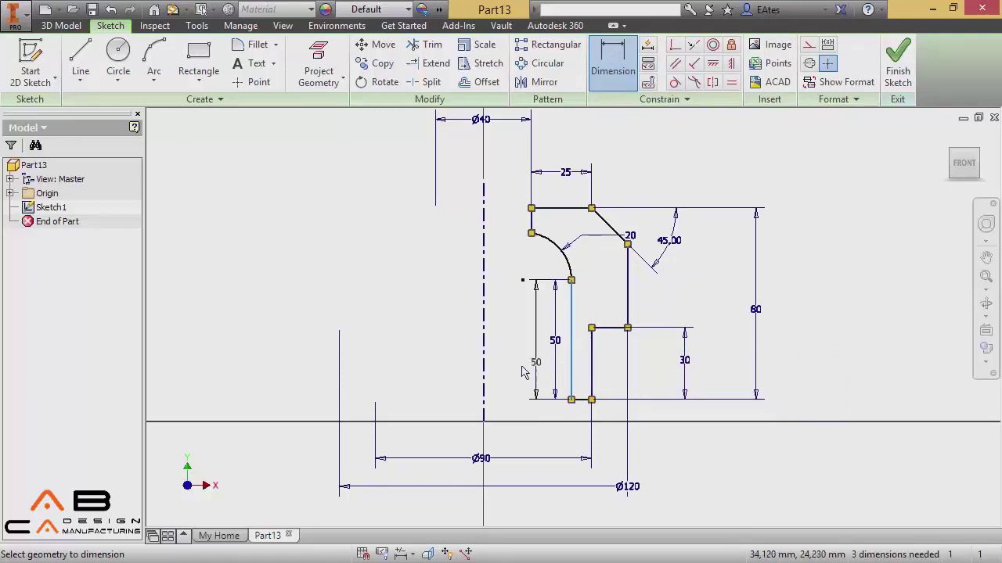
pyautogui.click(483, 376)
pyautogui.click(488, 439)
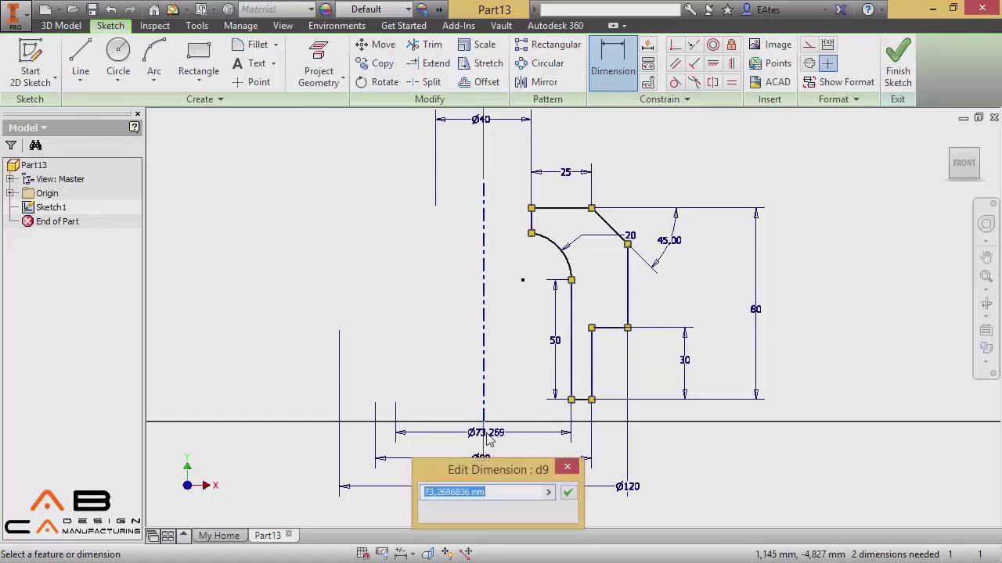
pyautogui.write('60')
pyautogui.press('Return')
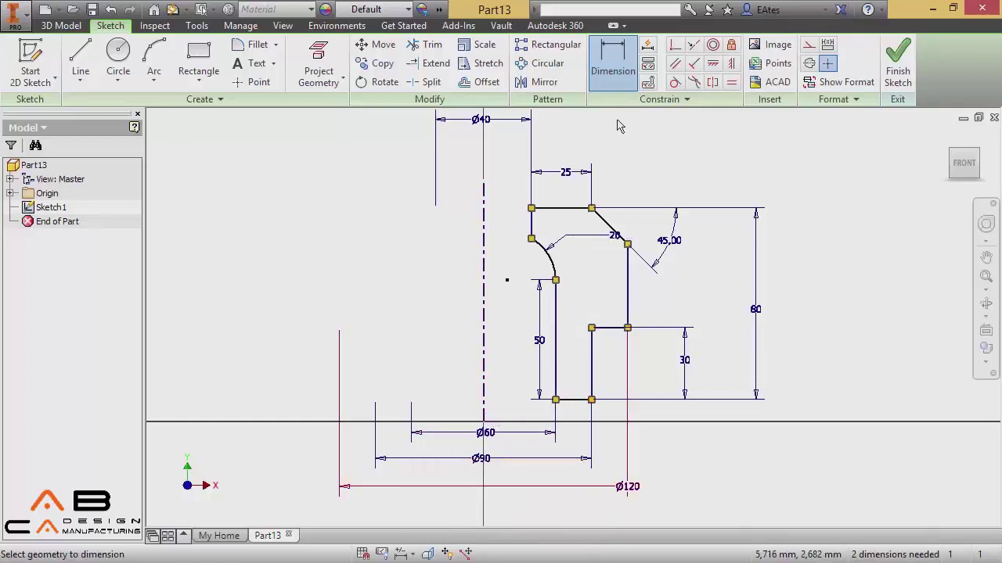
# Align the profile's lower inner corner with the sketch origin using a Horizontal constraint.
pyautogui.click(713, 66)
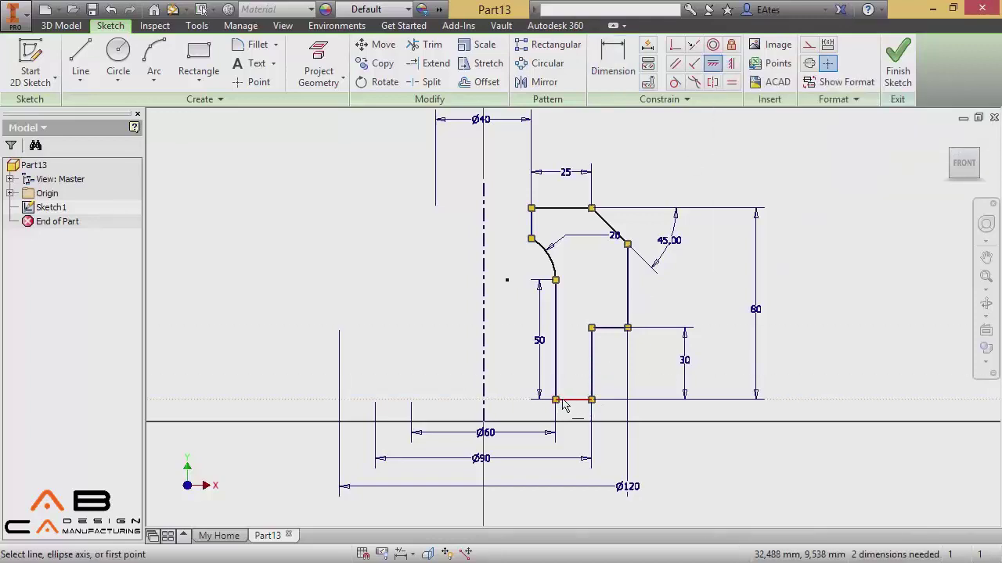
pyautogui.click(559, 401)
pyautogui.click(351, 151)
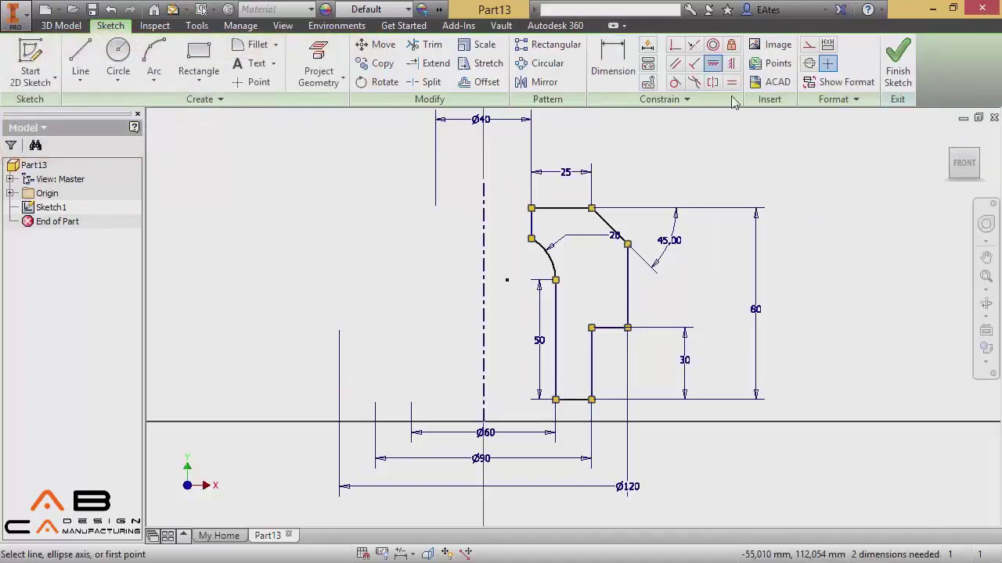
pyautogui.click(556, 401)
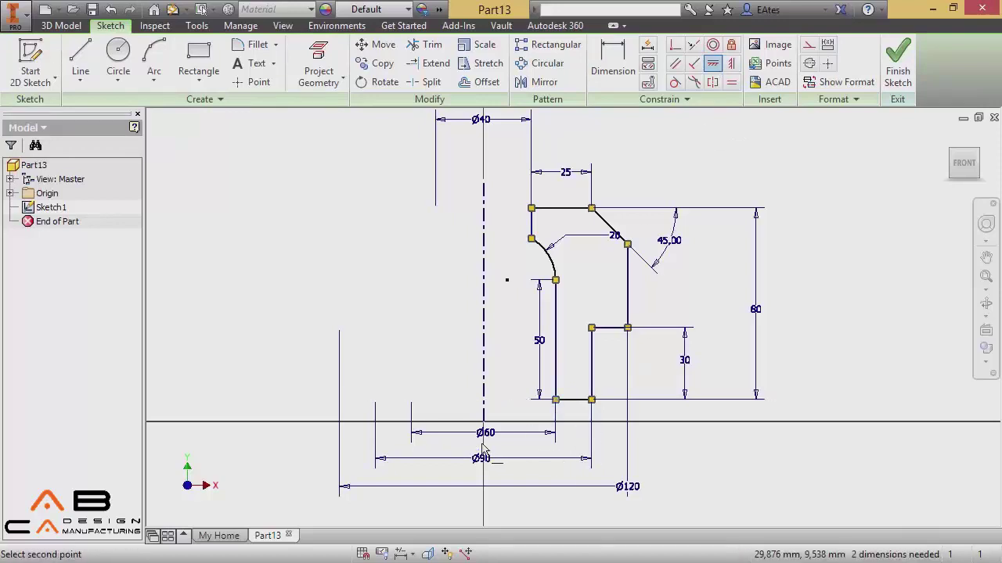
pyautogui.click(686, 420)
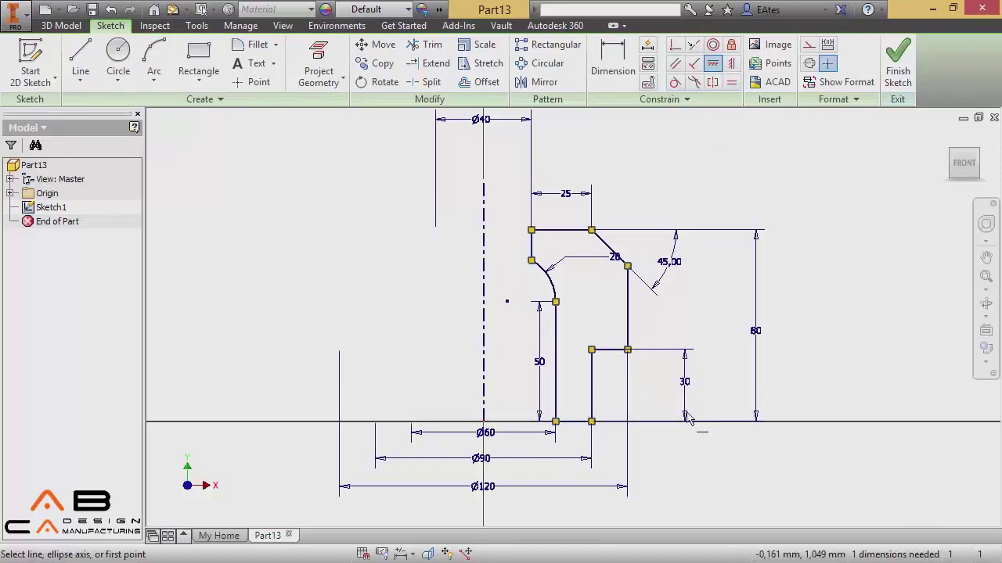
pyautogui.rightClick(707, 308)
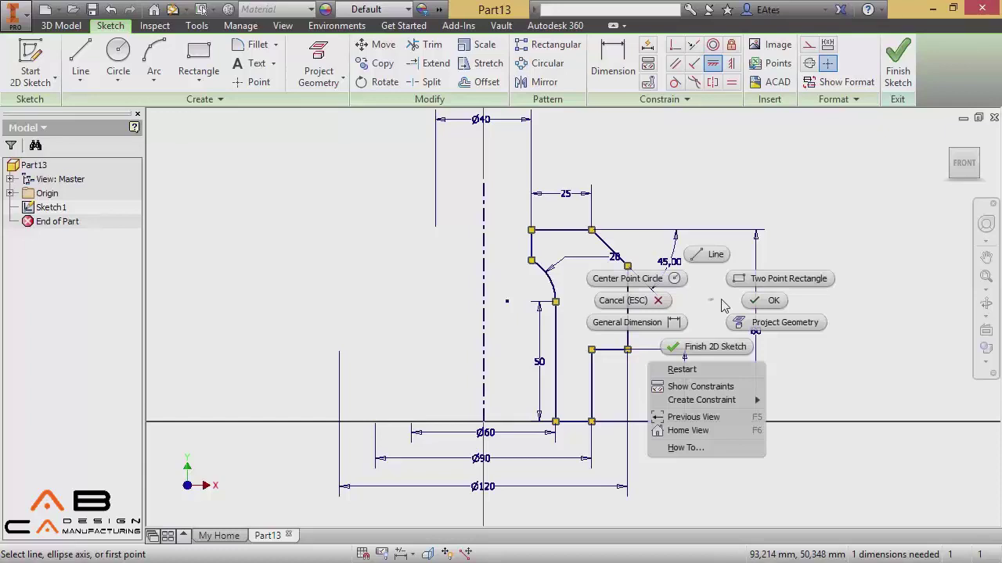
pyautogui.click(770, 299)
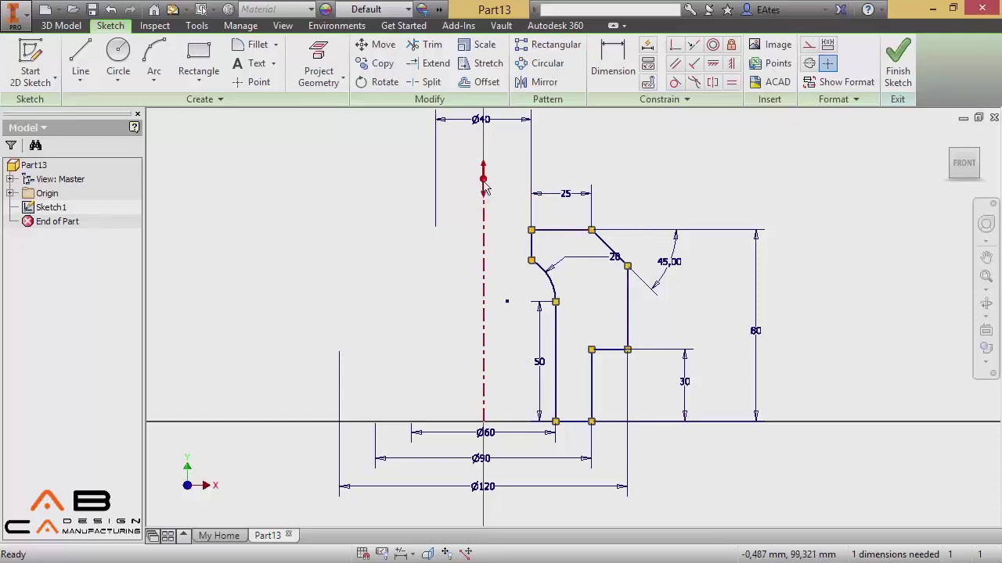
# Shorten the centerline at its upper end and finish the profile sketch.
pyautogui.moveTo(484, 217); pyautogui.dragTo(481, 157)
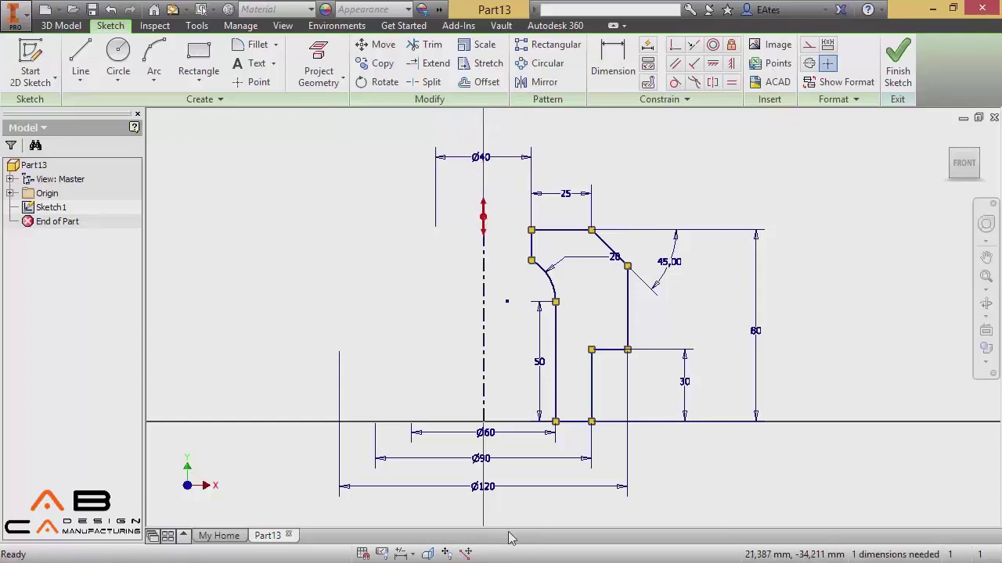
pyautogui.click(897, 63)
# Revolve the closed profile a full turn about the centerline into a solid body.
pyautogui.scroll(5, 771, 272)
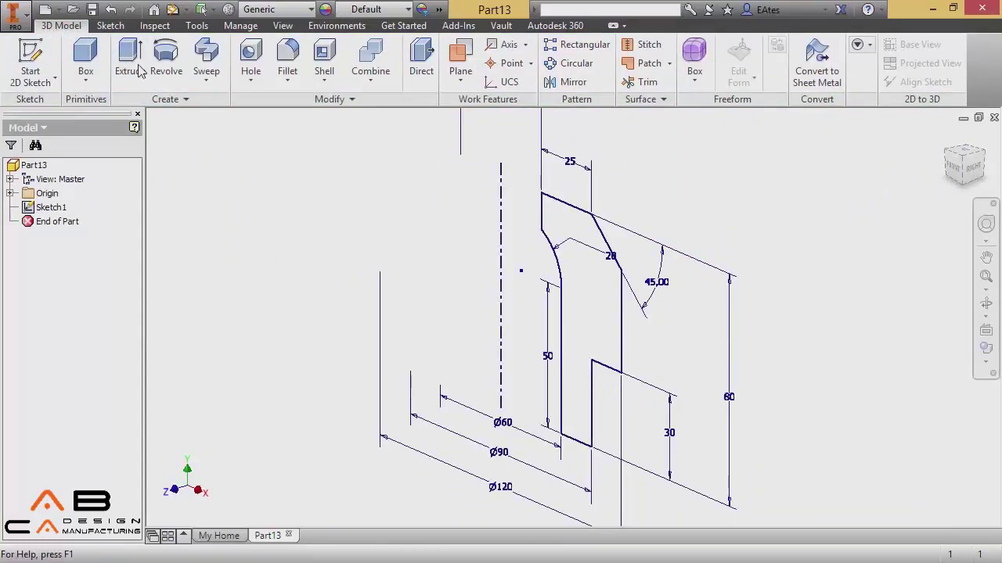
pyautogui.click(159, 77)
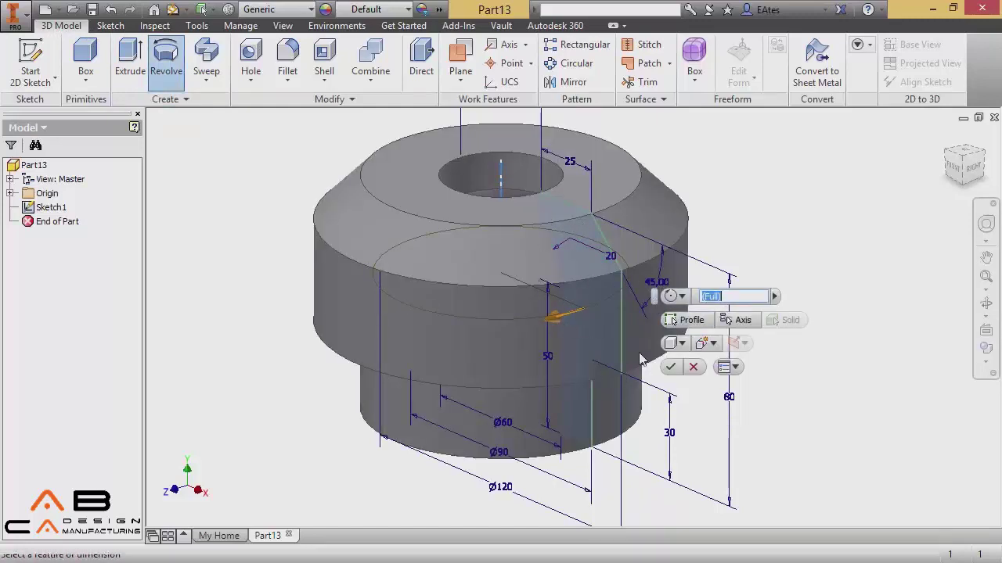
pyautogui.click(671, 367)
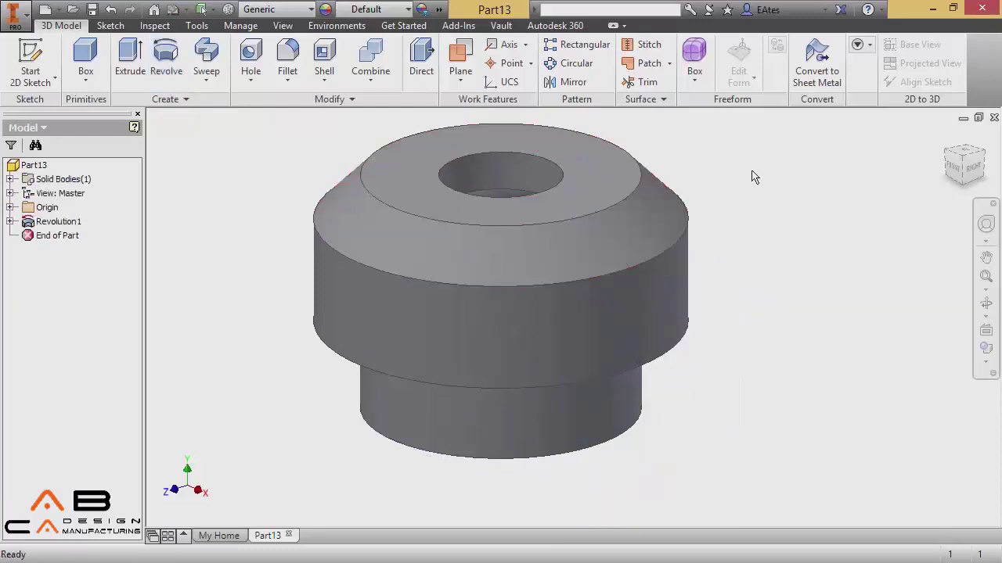
pyautogui.moveTo(631, 168); pyautogui.dragTo(697, 219, button='middle')
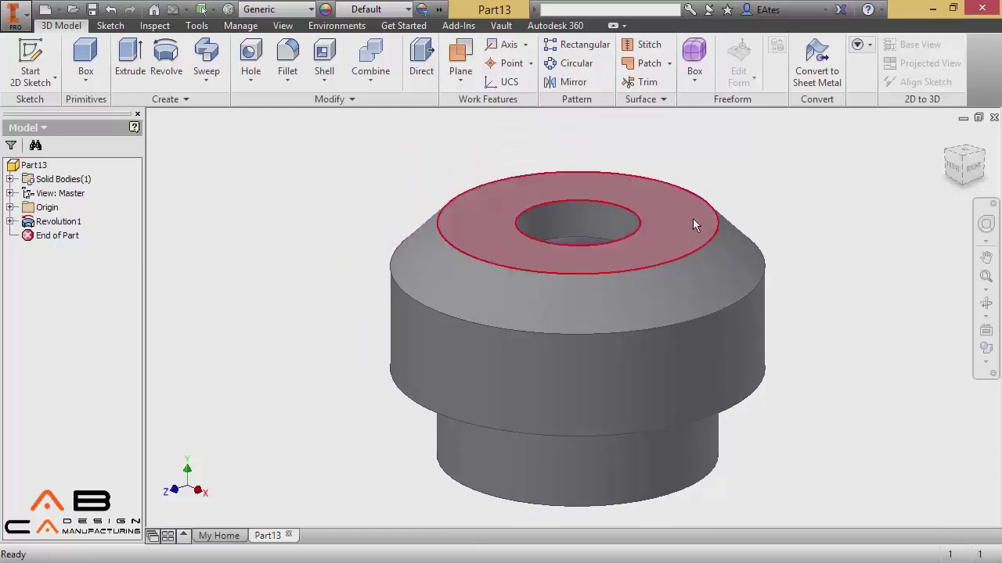
pyautogui.keyDown('shift'); pyautogui.moveTo(696, 224); pyautogui.dragTo(670, 258, button='middle'); pyautogui.keyUp('shift')
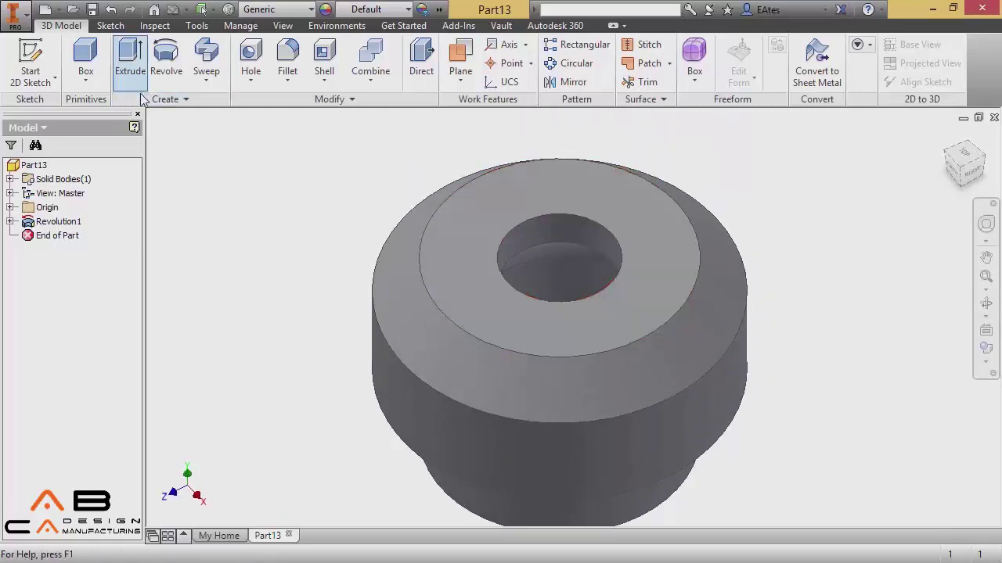
pyautogui.click(186, 100)
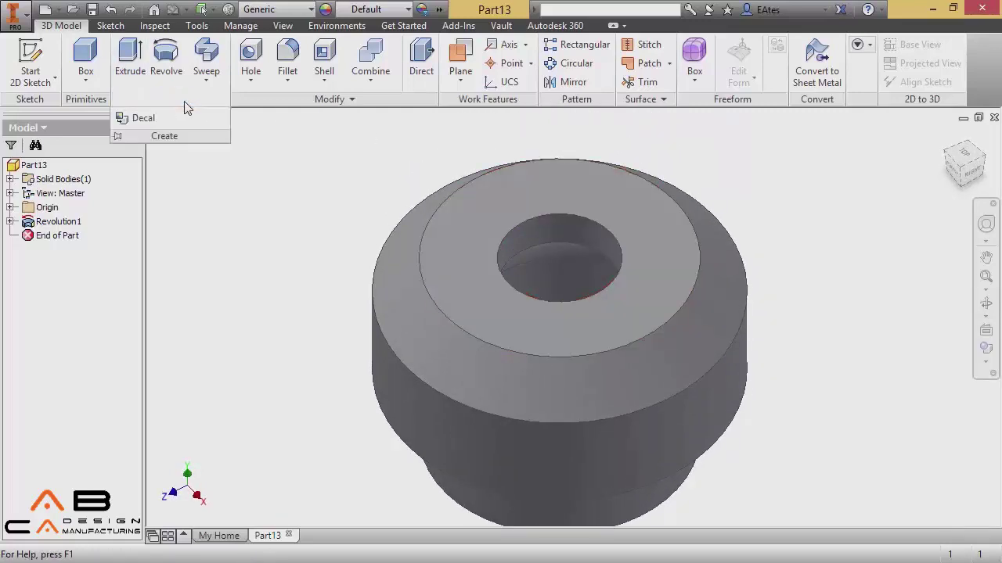
pyautogui.click(214, 88)
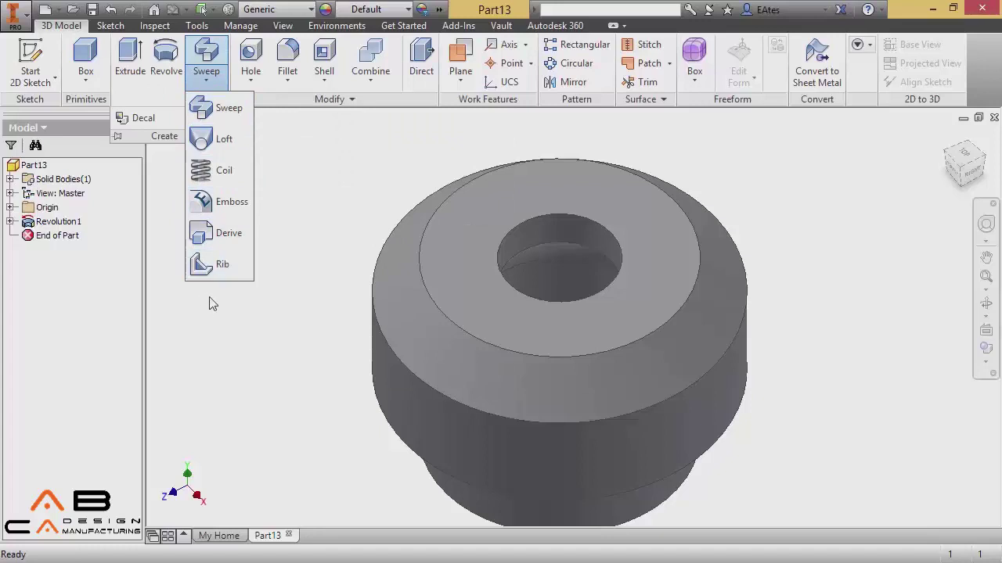
pyautogui.click(313, 100)
pyautogui.click(253, 82)
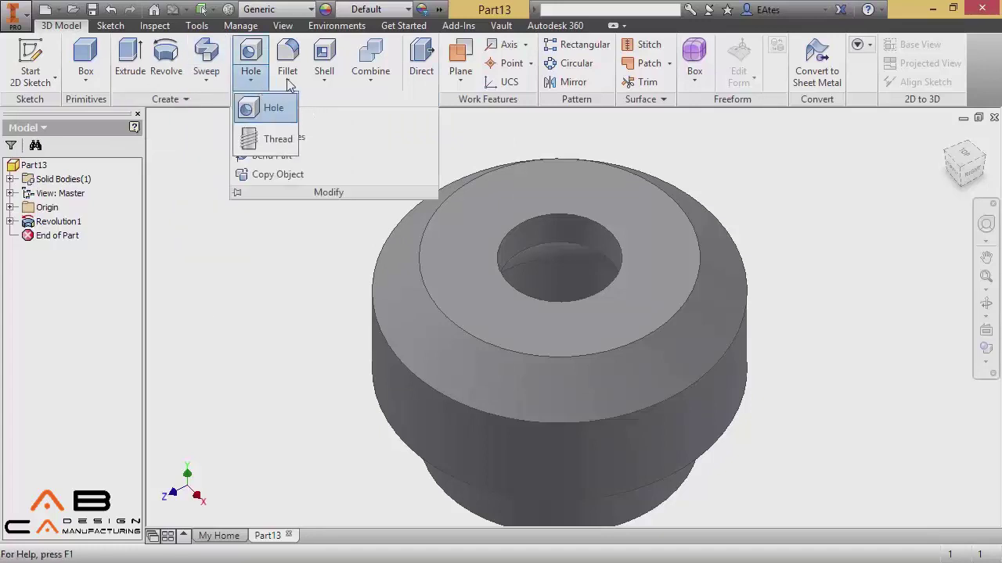
pyautogui.click(292, 82)
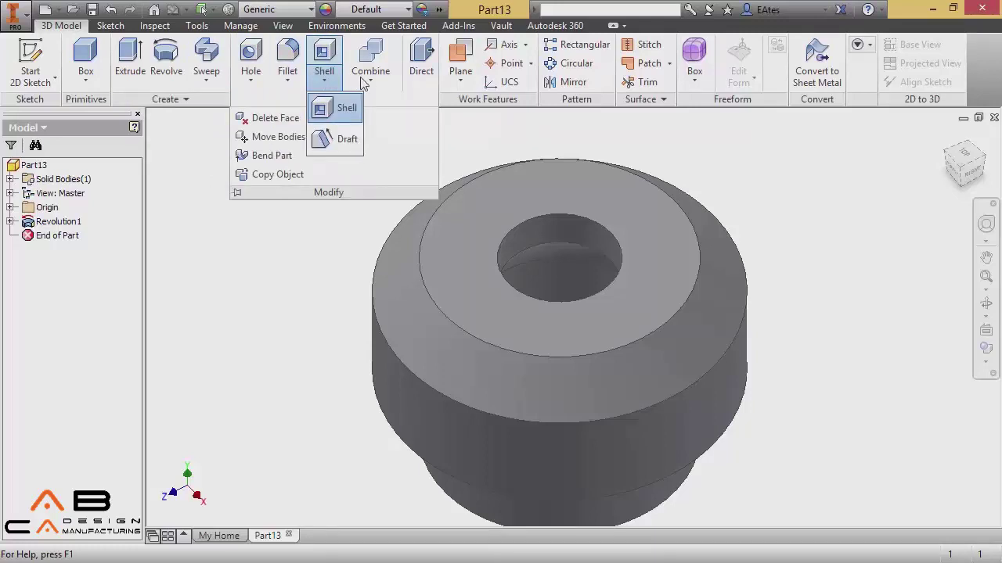
pyautogui.moveTo(381, 84)
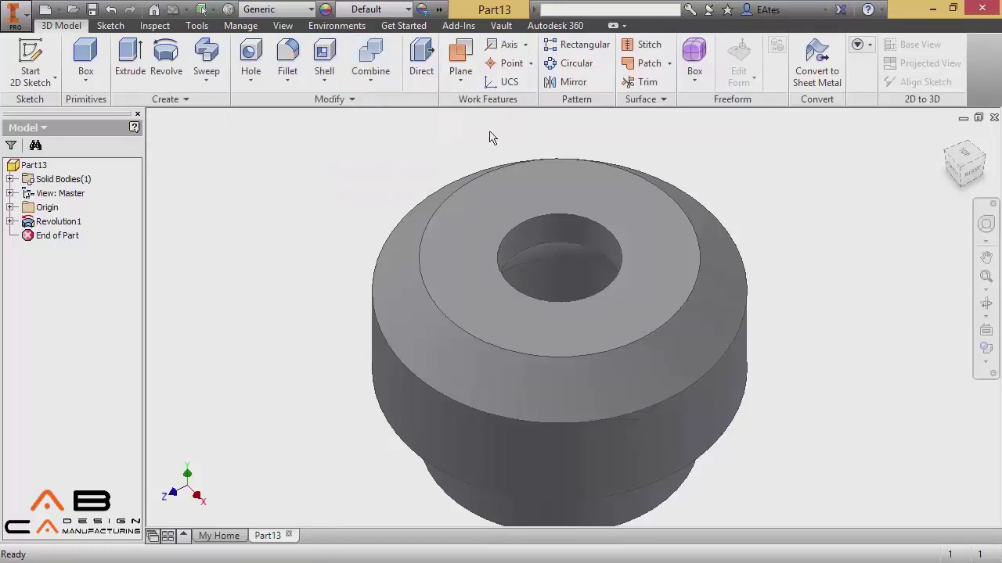
# Start a sketch on the flat top face and draw a thin horizontal rectangle above the origin, extending past both sides of the part.
pyautogui.click(599, 196)
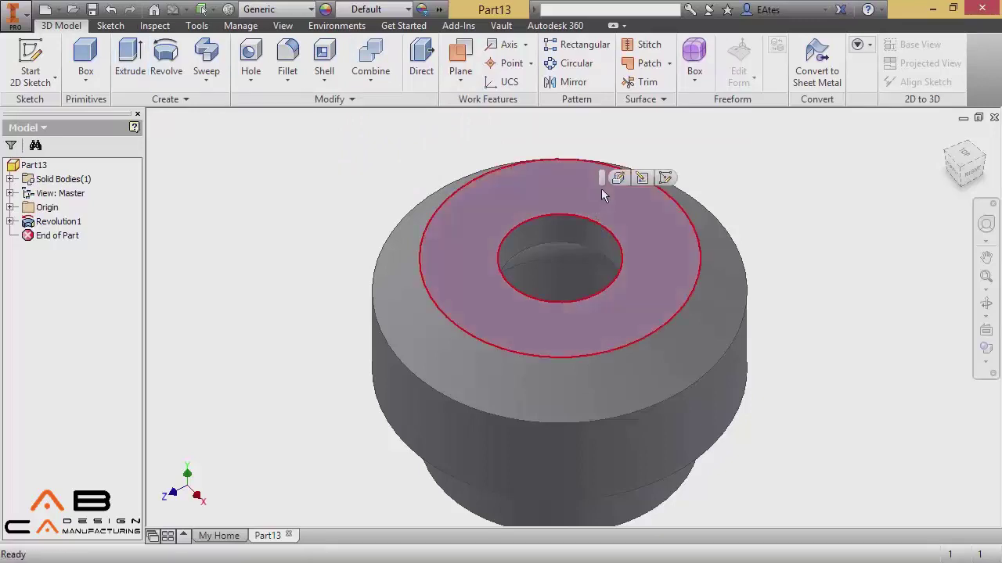
pyautogui.click(664, 178)
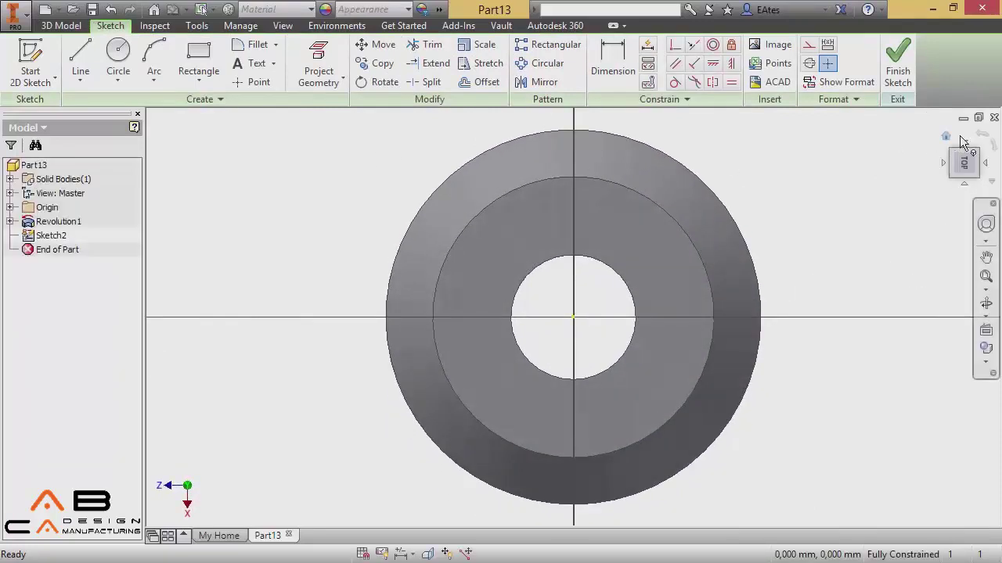
pyautogui.click(205, 53)
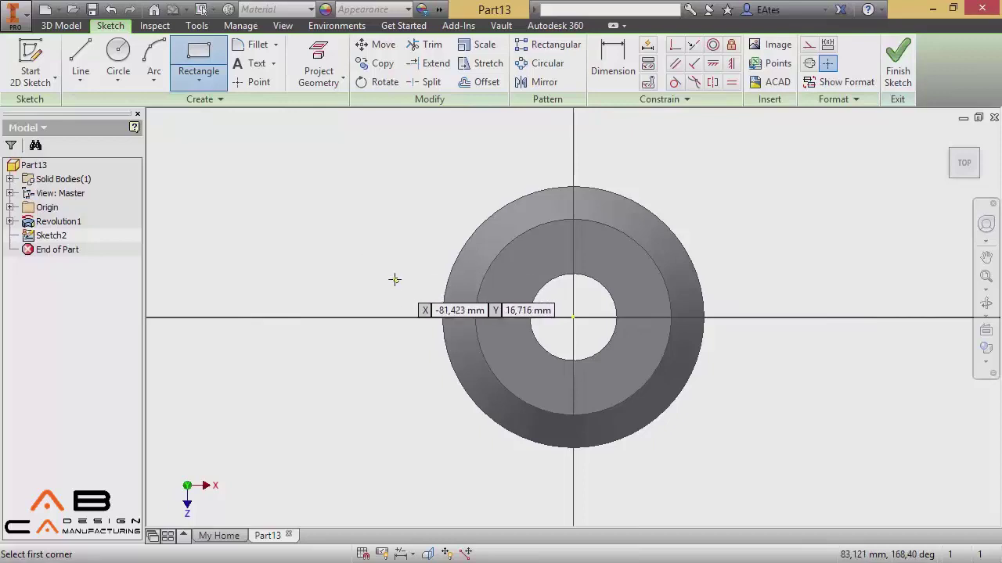
pyautogui.click(388, 269)
pyautogui.click(735, 294)
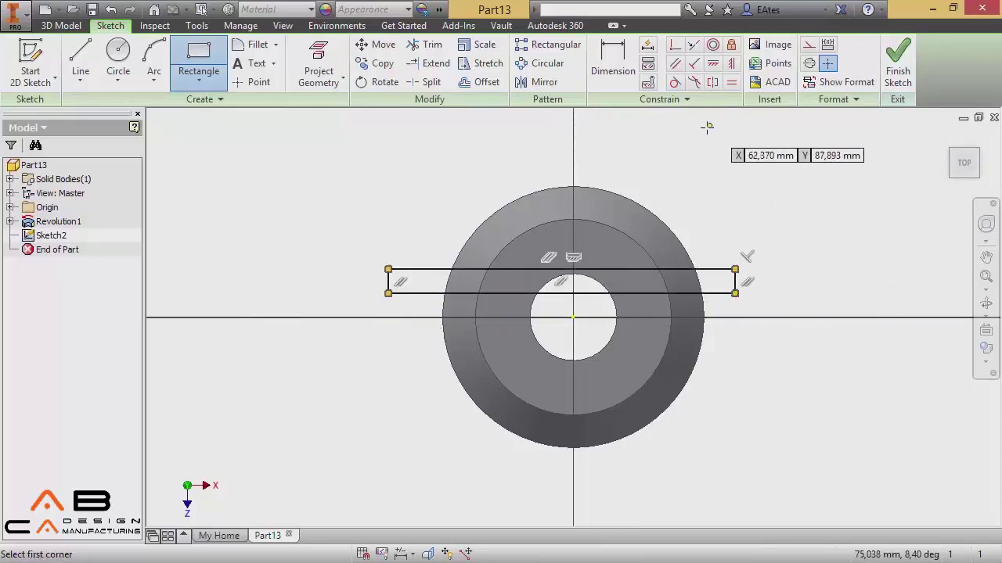
pyautogui.rightClick(702, 157)
pyautogui.click(756, 157)
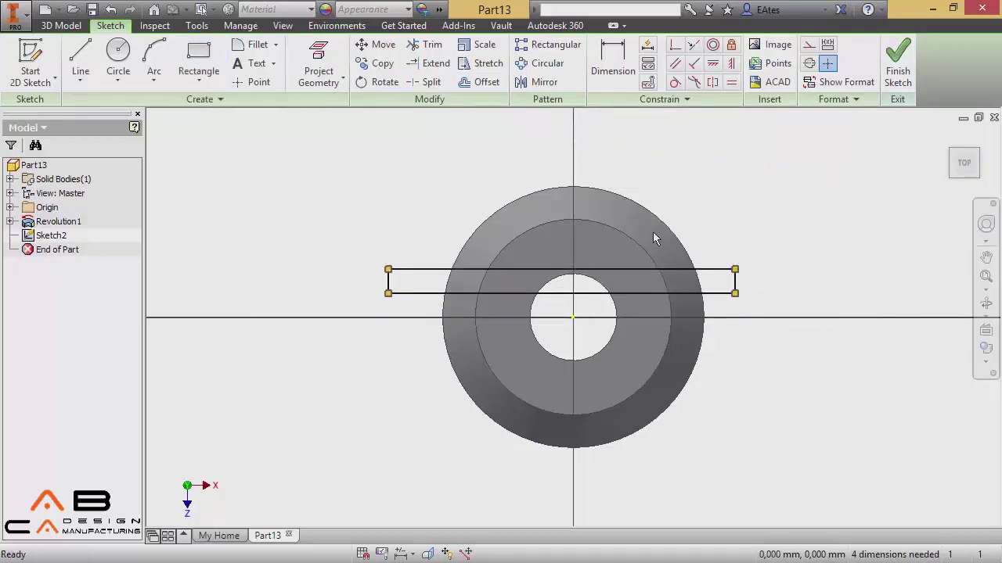
# Project the outer circular edge below the chamfered face into the sketch and return to the top view.
pyautogui.keyDown('shift'); pyautogui.moveTo(659, 245); pyautogui.dragTo(664, 219, button='middle'); pyautogui.keyUp('shift')
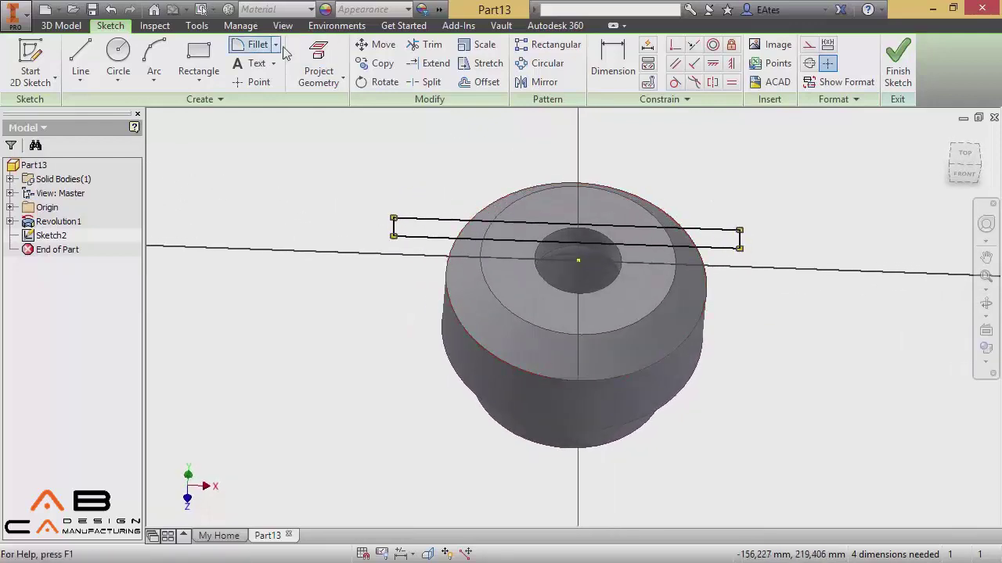
pyautogui.click(319, 69)
pyautogui.click(485, 208)
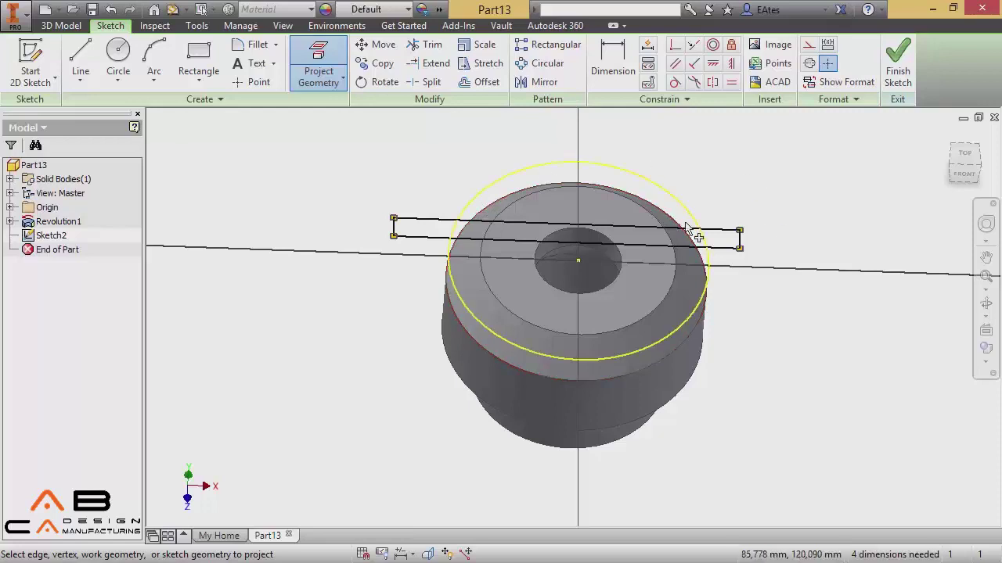
pyautogui.rightClick(707, 144)
pyautogui.click(751, 133)
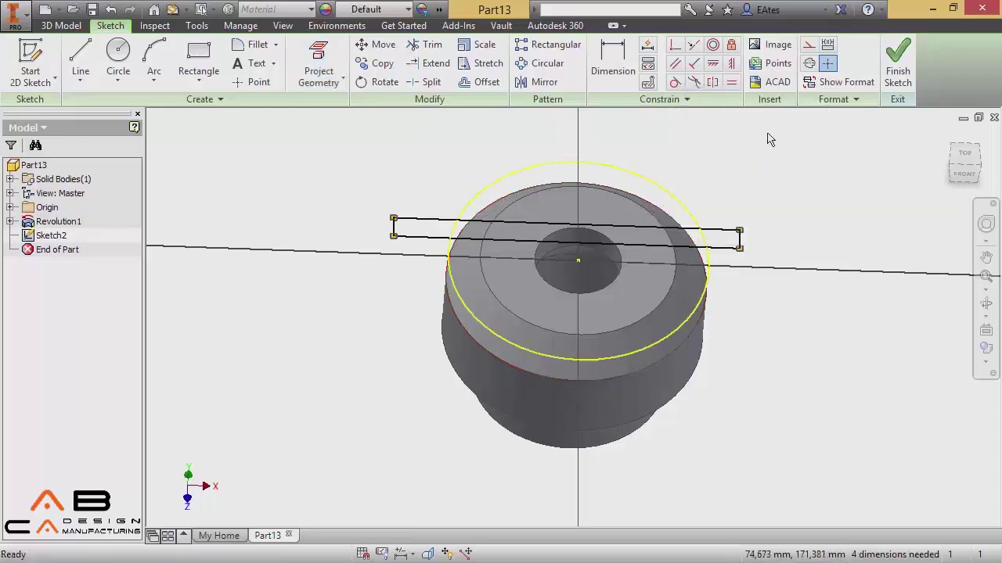
pyautogui.click(965, 154)
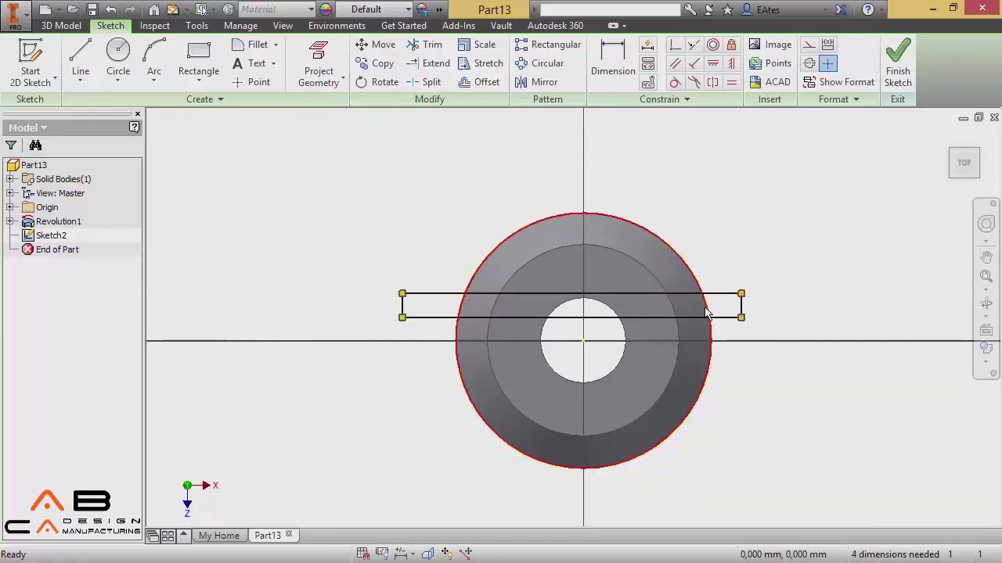
# Make both short sides of the rectangle tangent to the projected outer circle.
pyautogui.click(674, 81)
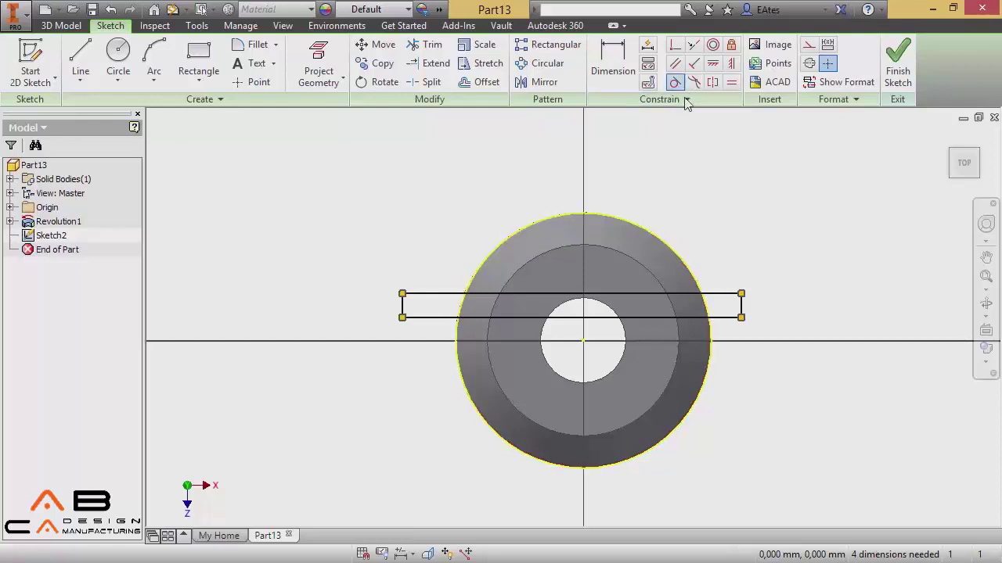
pyautogui.click(697, 312)
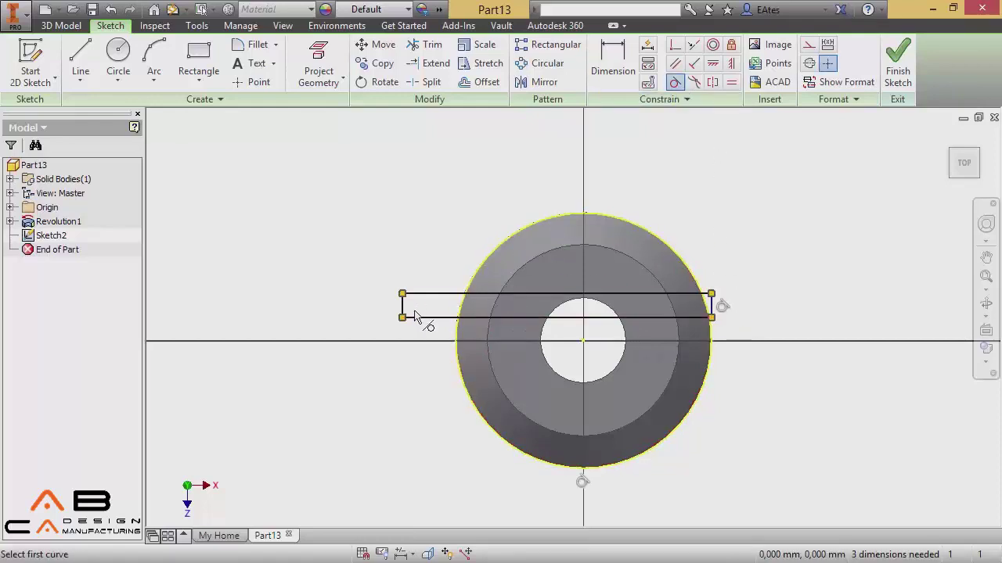
pyautogui.click(462, 316)
pyautogui.rightClick(437, 177)
pyautogui.click(496, 168)
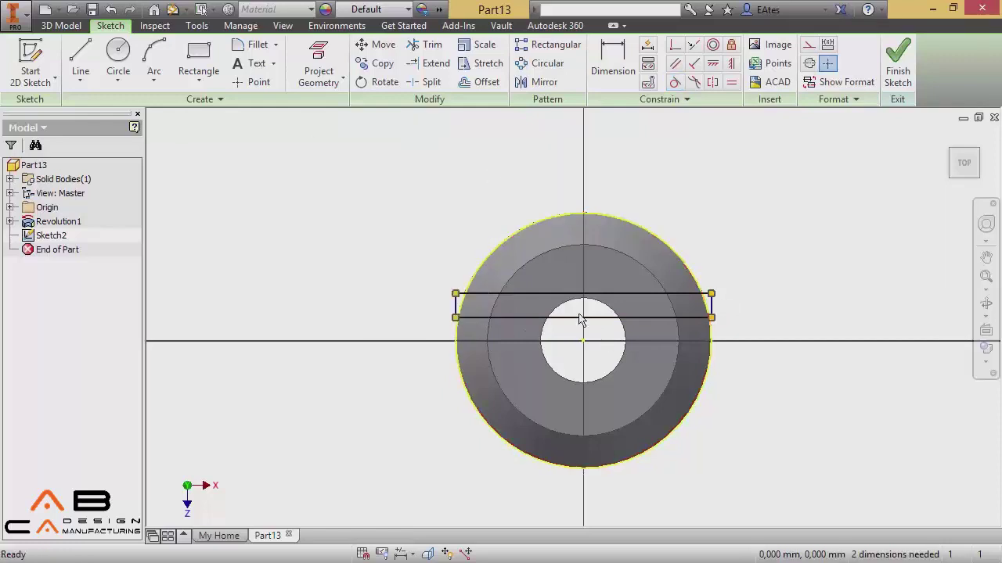
# Dimension the rectangle's short side and set it to 10 mm.
pyautogui.click(615, 85)
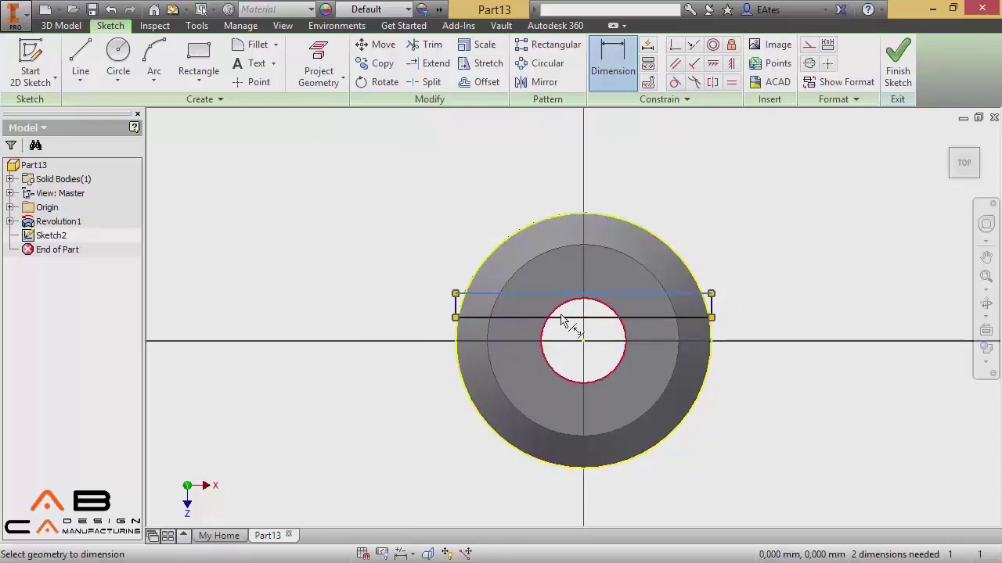
pyautogui.click(455, 309)
pyautogui.click(413, 321)
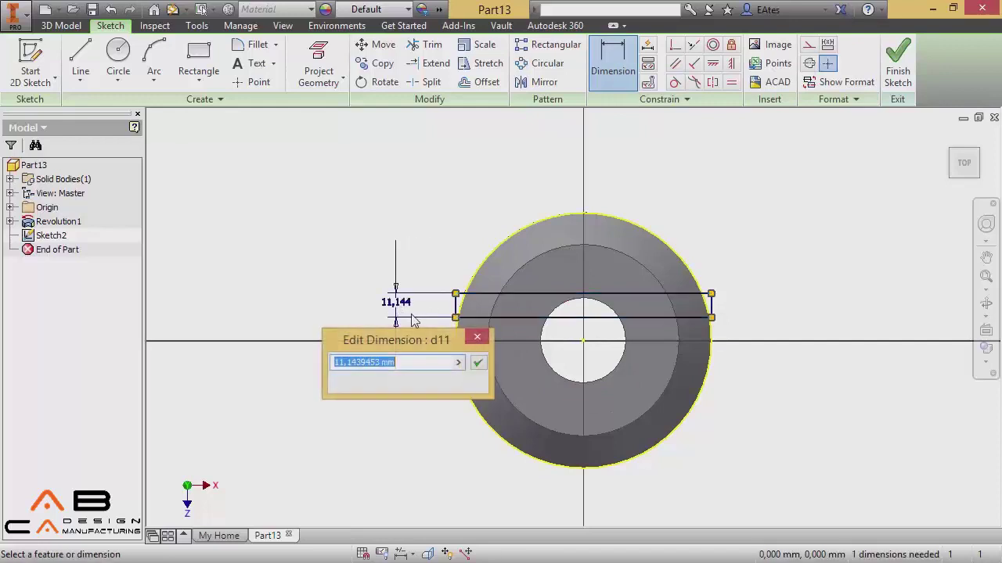
pyautogui.press('Return')
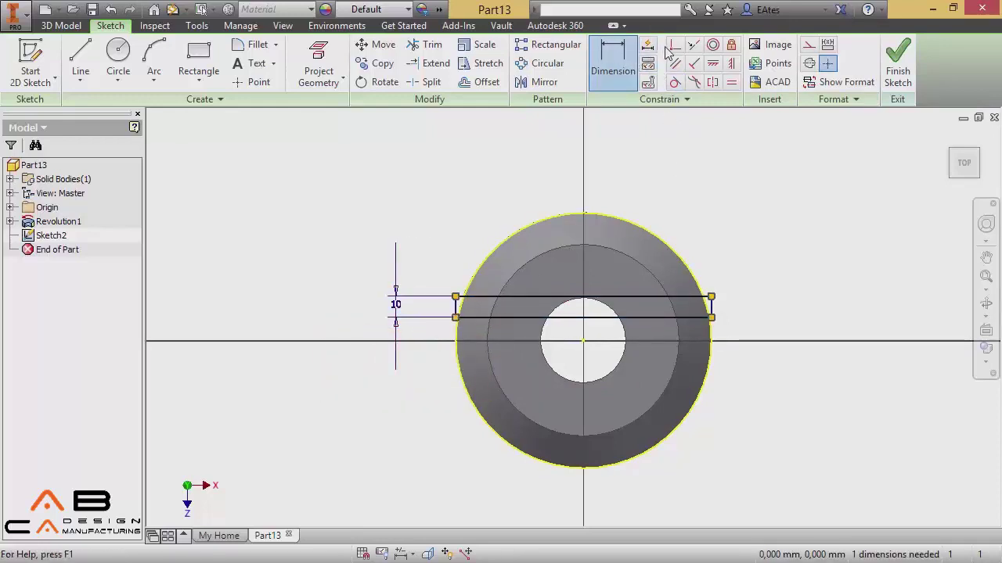
# Centre the rectangle on the origin by horizontally aligning its short side's midpoint with the origin, and finish the sketch.
pyautogui.click(699, 83)
pyautogui.click(458, 311)
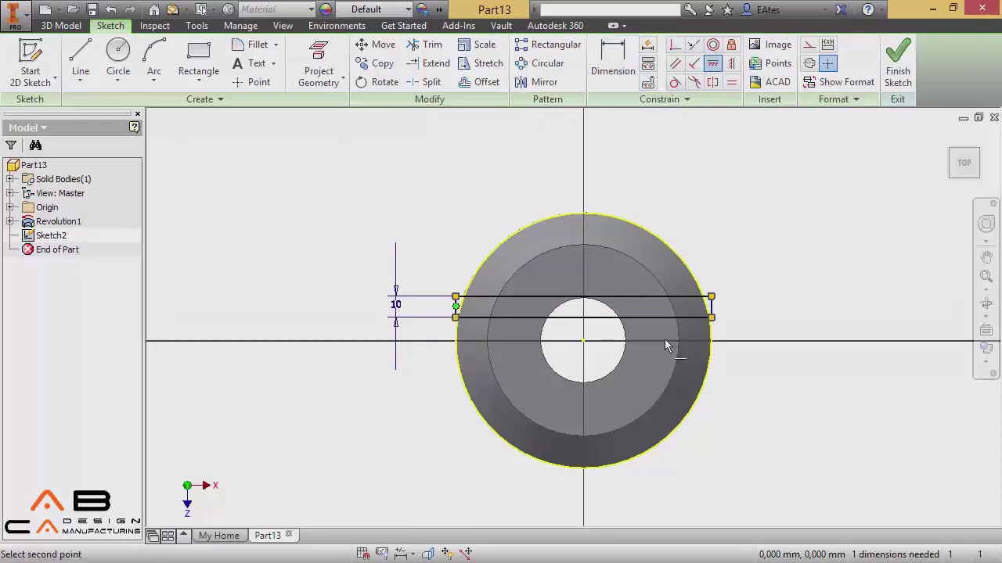
pyautogui.click(583, 343)
pyautogui.rightClick(755, 278)
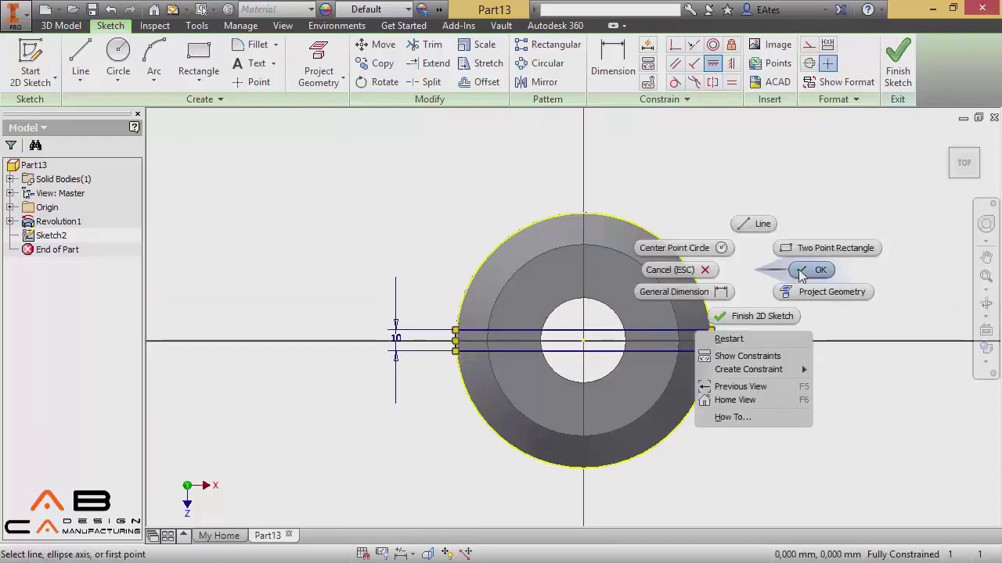
pyautogui.click(785, 268)
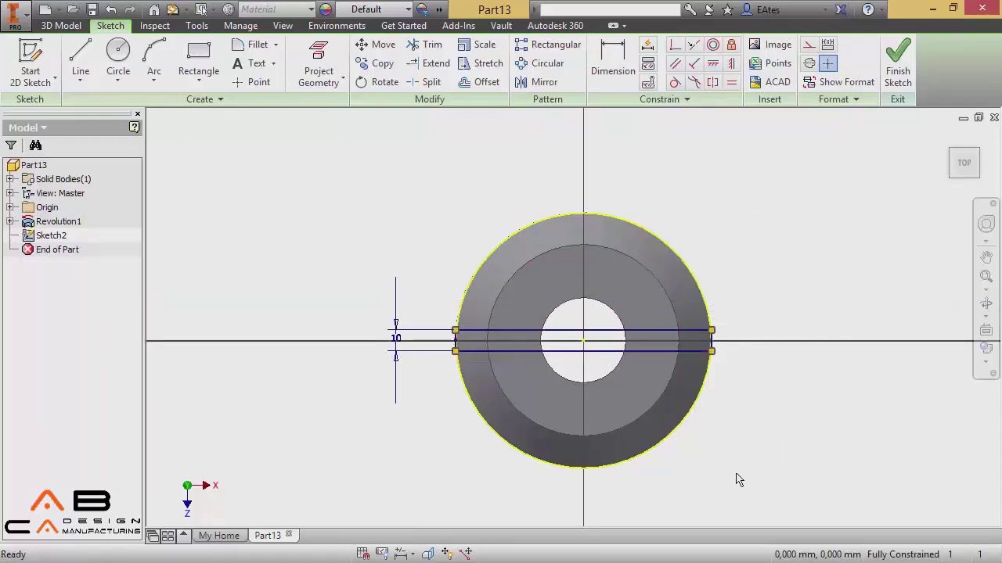
pyautogui.click(898, 66)
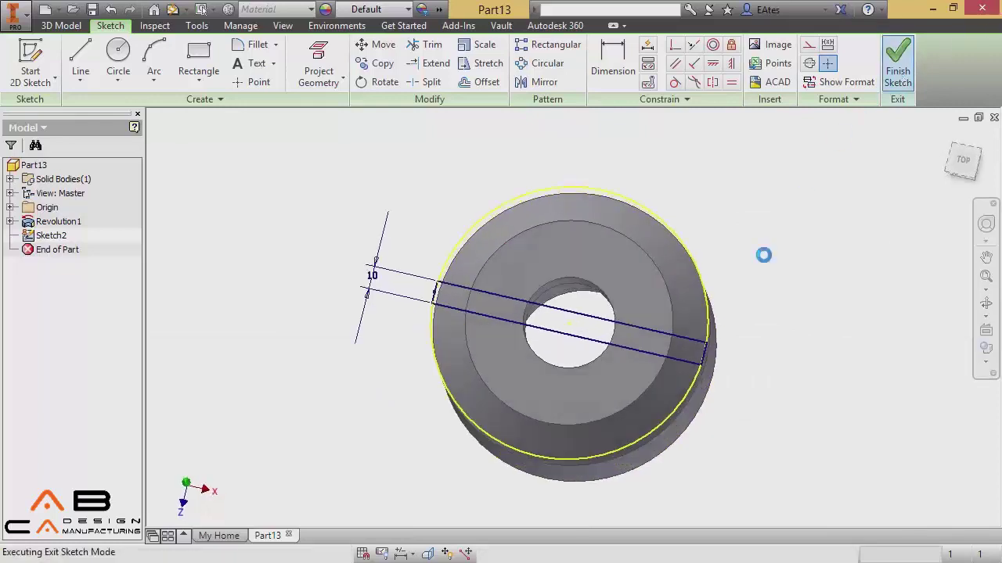
# Extrude the thin rectangle as a cut 15 mm down into the part, forming a slot across the top.
pyautogui.scroll(-3, 333, 272)
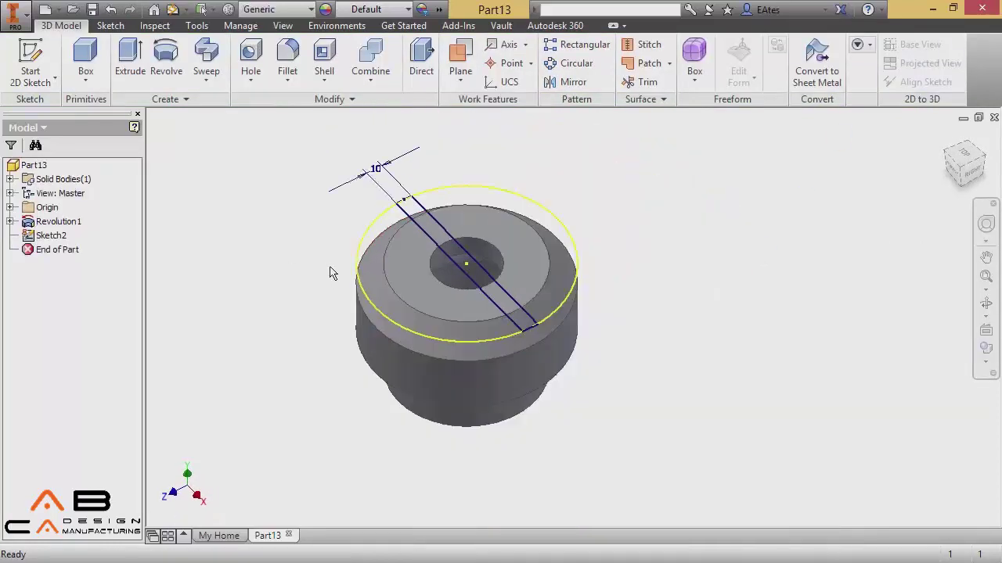
pyautogui.click(130, 63)
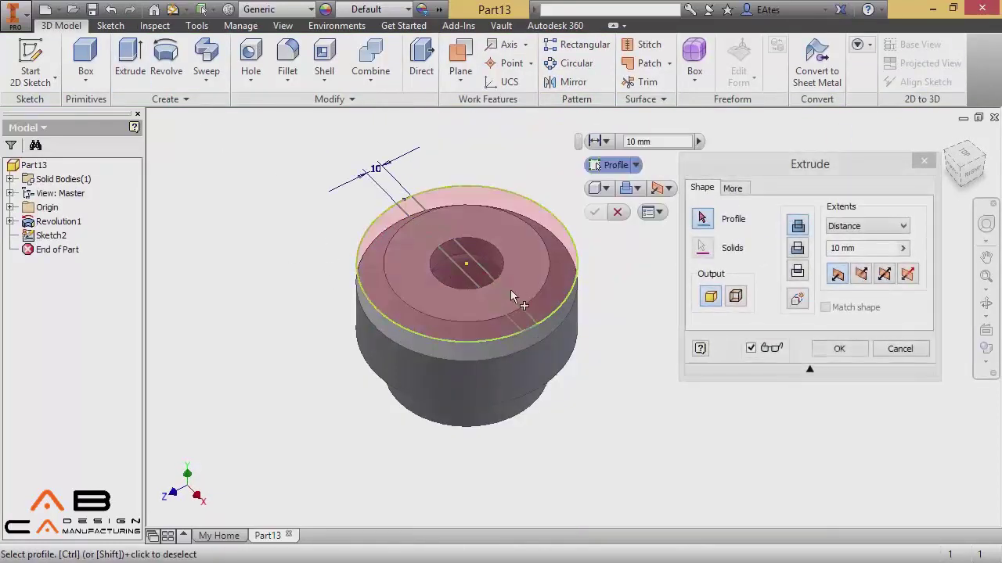
pyautogui.click(520, 333)
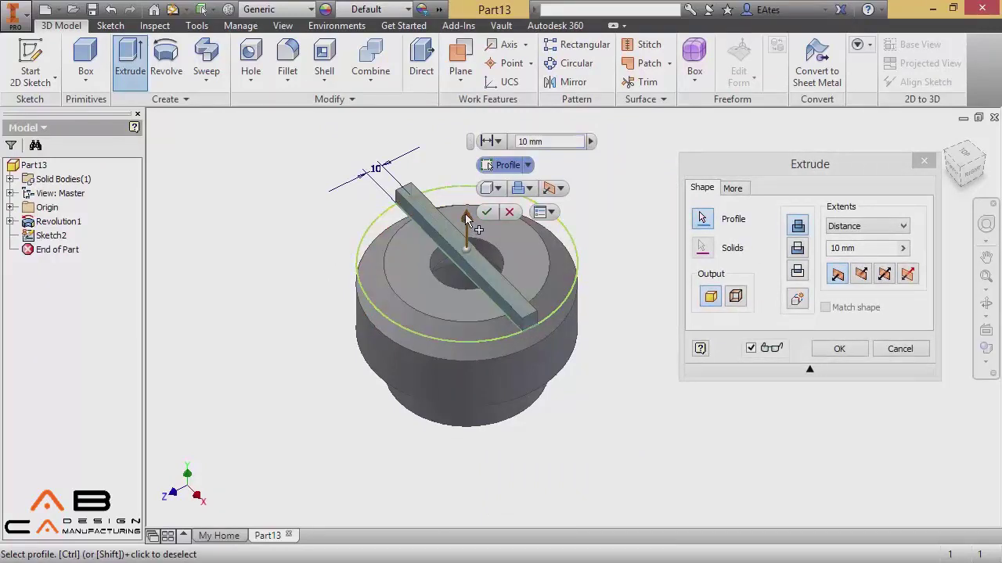
pyautogui.moveTo(462, 284)
pyautogui.mouseDown()
pyautogui.moveTo(465, 264)
pyautogui.moveTo(466, 288)
pyautogui.mouseUp()
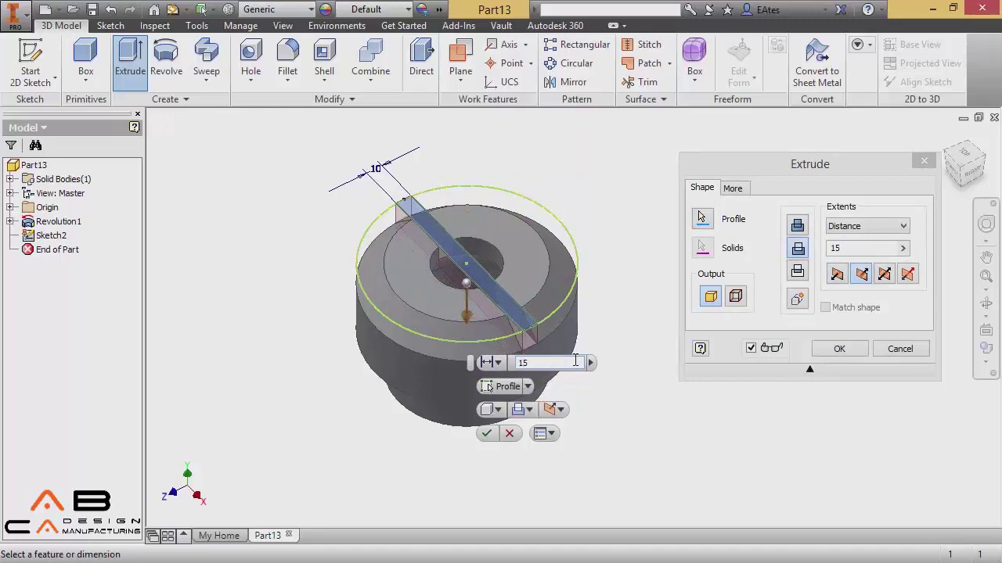
pyautogui.press('Return')
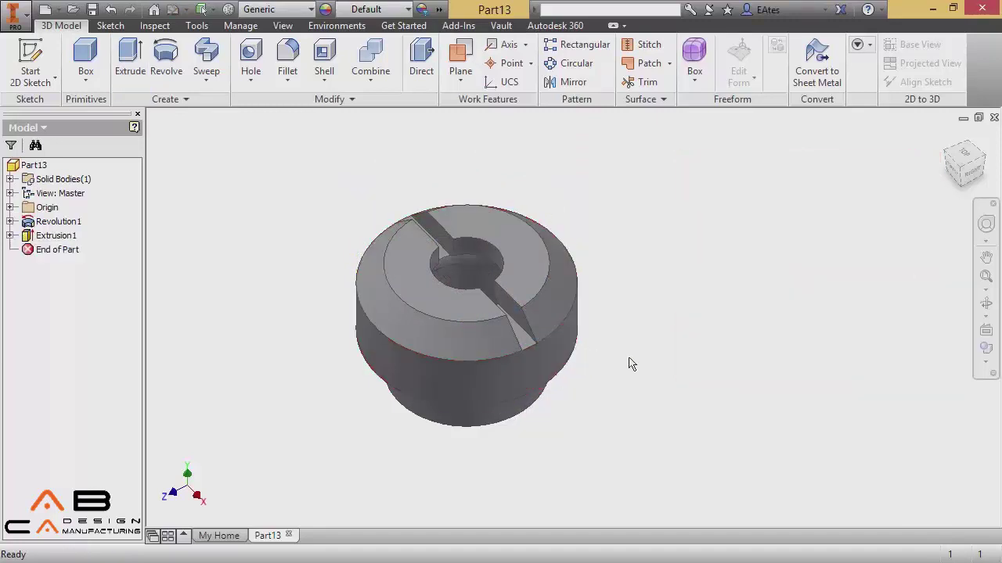
# Start a sketch on the annular end face of the smaller-diameter end and turn the bottom view so X runs horizontally.
pyautogui.moveTo(624, 363)
pyautogui.keyDown('shift'); pyautogui.mouseDown(button='middle')
pyautogui.moveTo(563, 331)
pyautogui.moveTo(572, 351)
pyautogui.moveTo(597, 246)
pyautogui.moveTo(525, 252)
pyautogui.moveTo(586, 300)
pyautogui.moveTo(618, 352)
pyautogui.mouseUp(button='middle'); pyautogui.keyUp('shift')
pyautogui.click(525, 312)
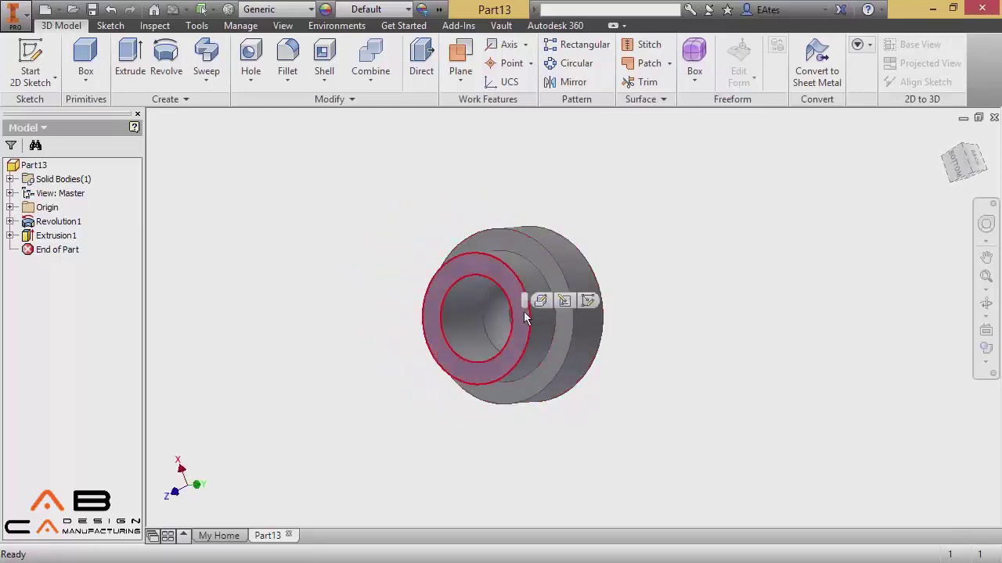
pyautogui.click(597, 307)
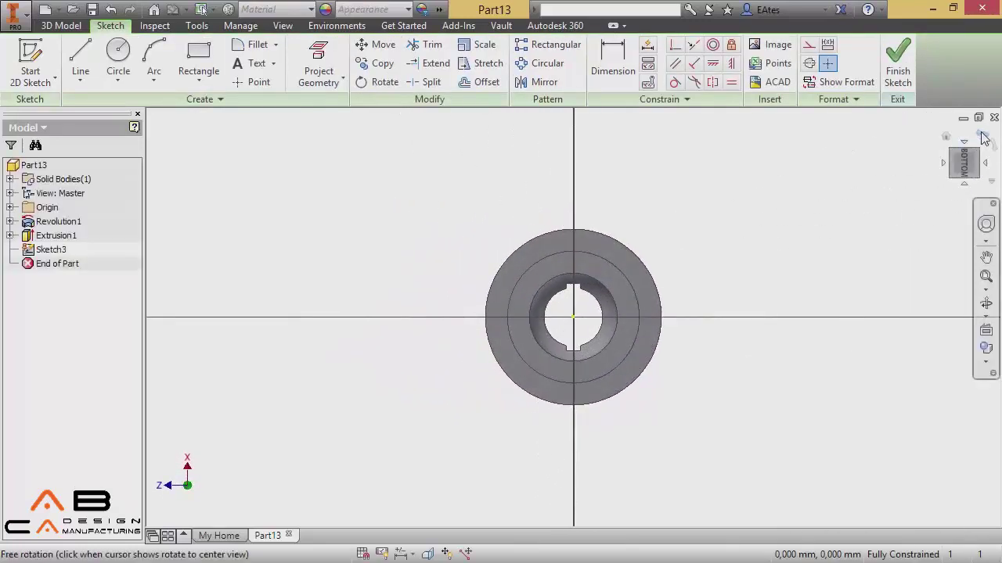
pyautogui.click(984, 138)
pyautogui.scroll(4, 592, 297)
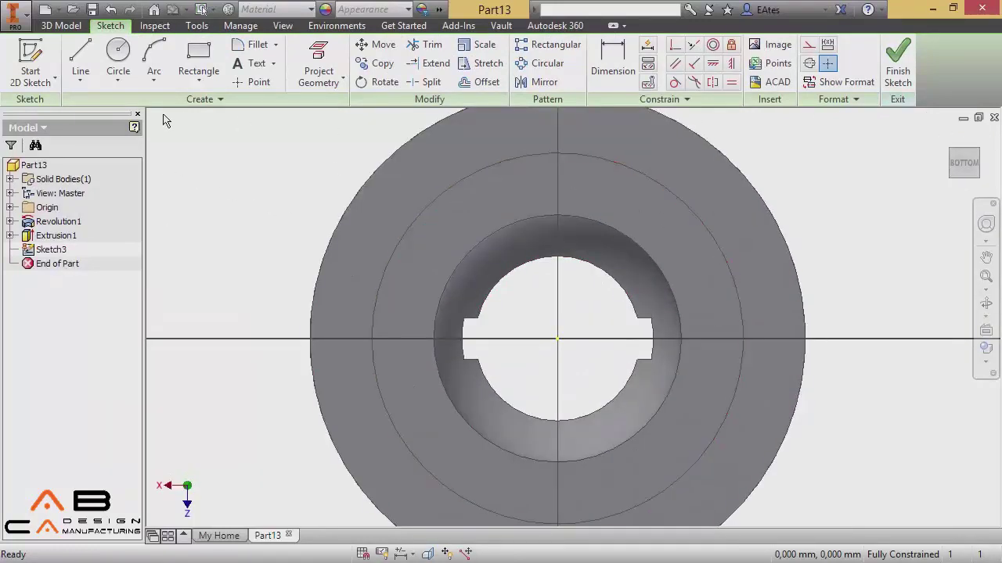
# Project the end face's outer circular edge into the sketch and make it construction geometry.
pyautogui.click(318, 71)
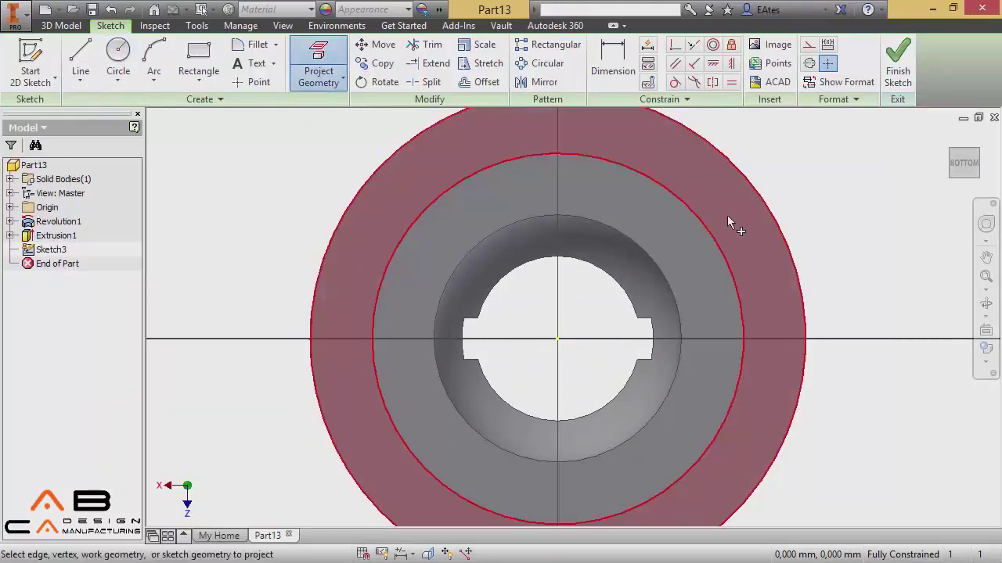
pyautogui.click(711, 233)
pyautogui.rightClick(826, 202)
pyautogui.click(884, 176)
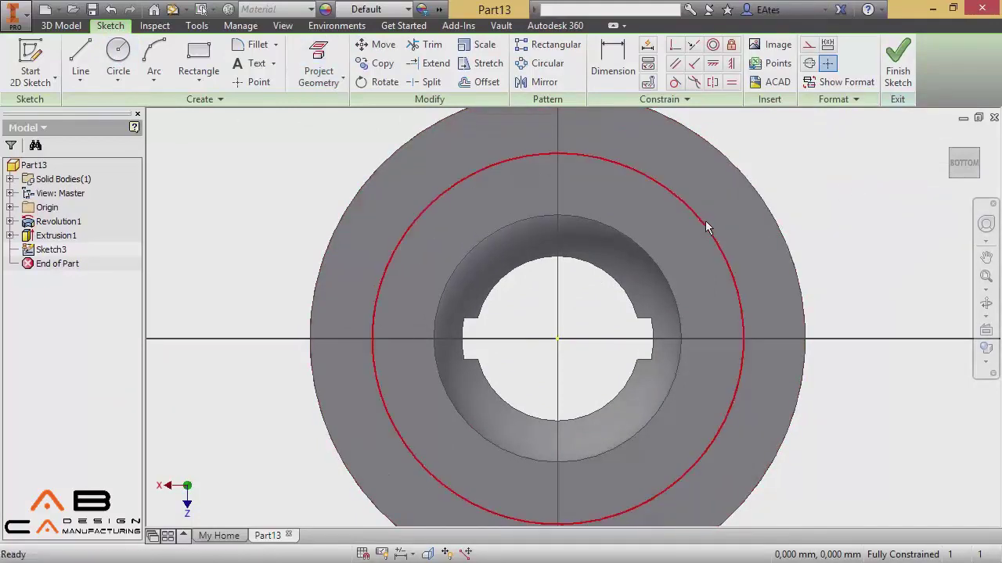
pyautogui.click(548, 155)
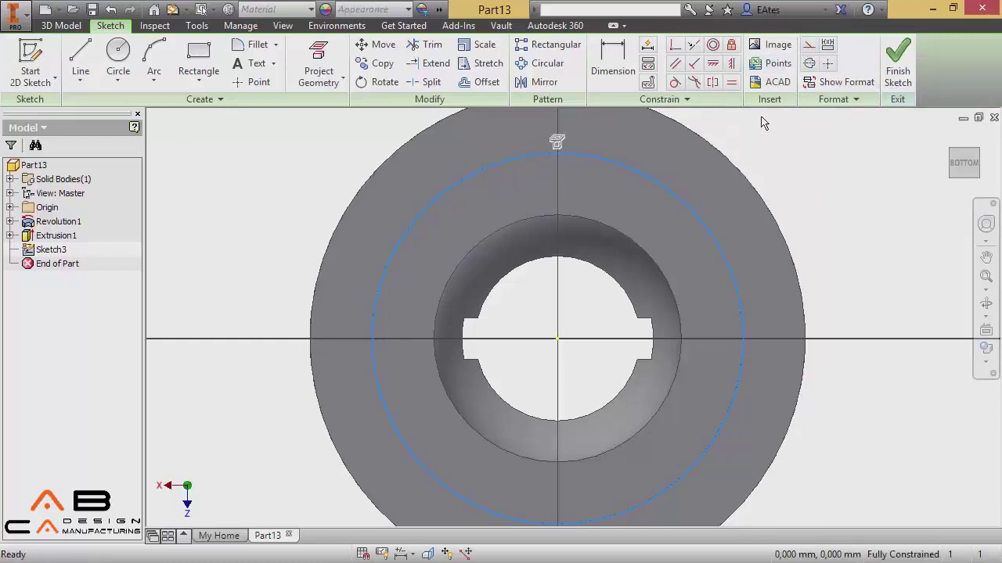
pyautogui.click(808, 51)
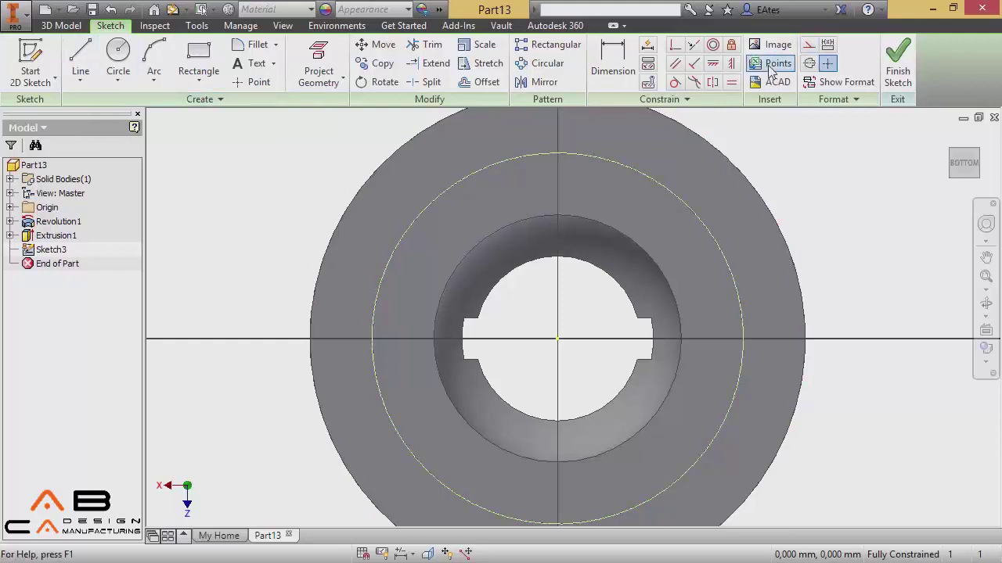
# Draw a horizontal construction line about 45 mm long from the origin to the projected circle, on the negative X side.
pyautogui.click(81, 62)
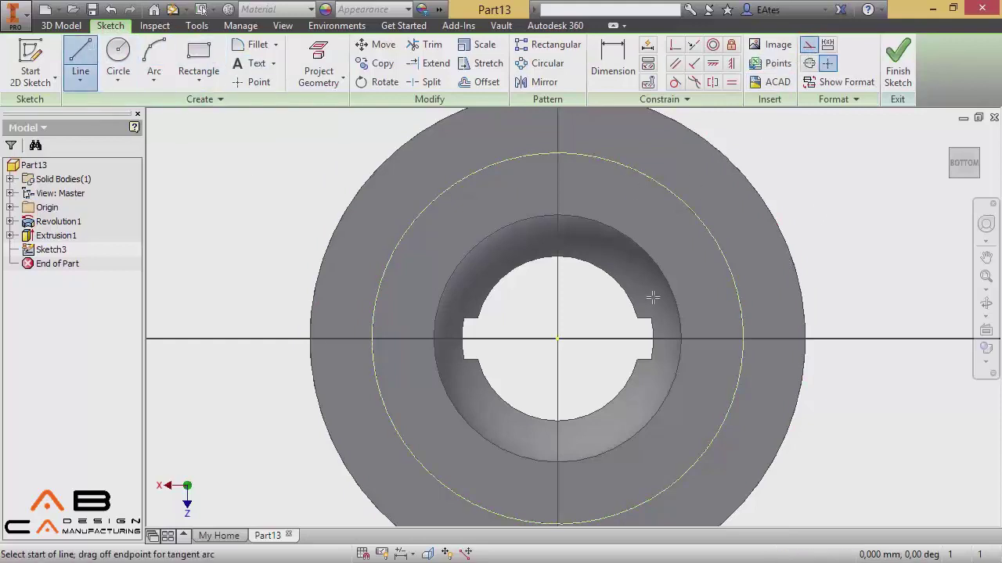
pyautogui.click(609, 339)
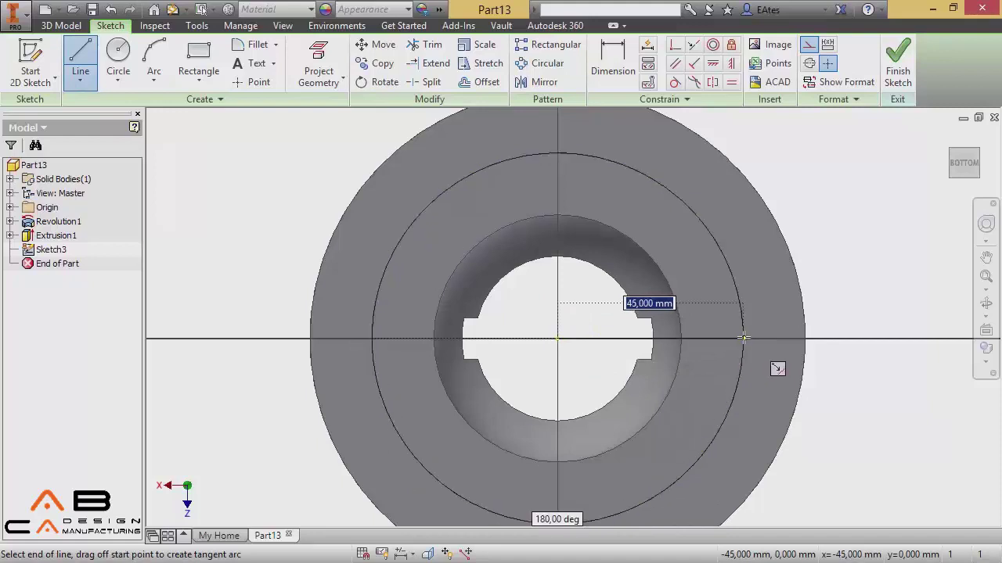
pyautogui.click(742, 339)
pyautogui.rightClick(842, 195)
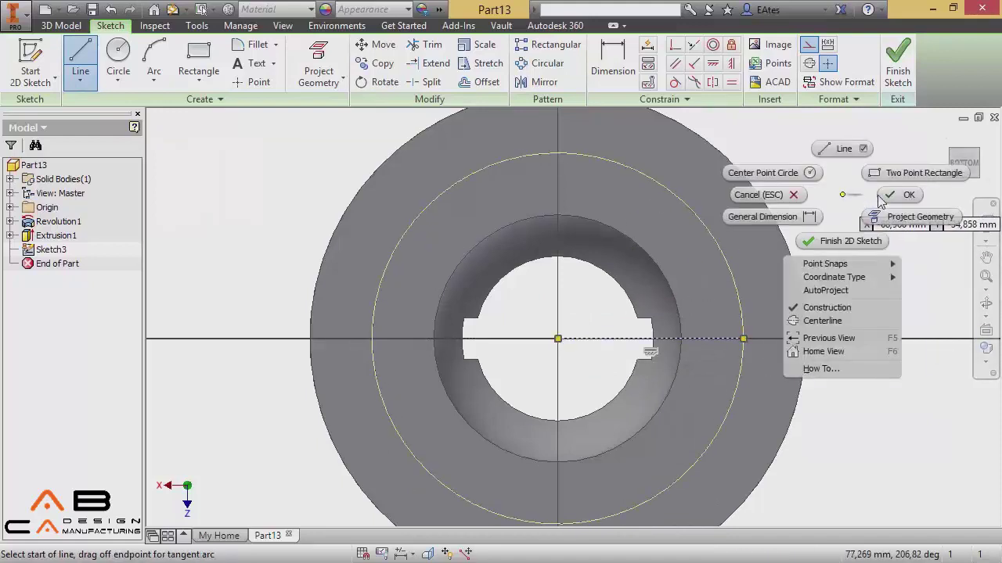
pyautogui.click(906, 196)
# Draw two small circles about 11 mm in diameter centred on the upper half of the projected circle, one either side of the vertical axis.
pyautogui.moveTo(890, 253); pyautogui.dragTo(860, 317, button='middle')
pyautogui.click(119, 59)
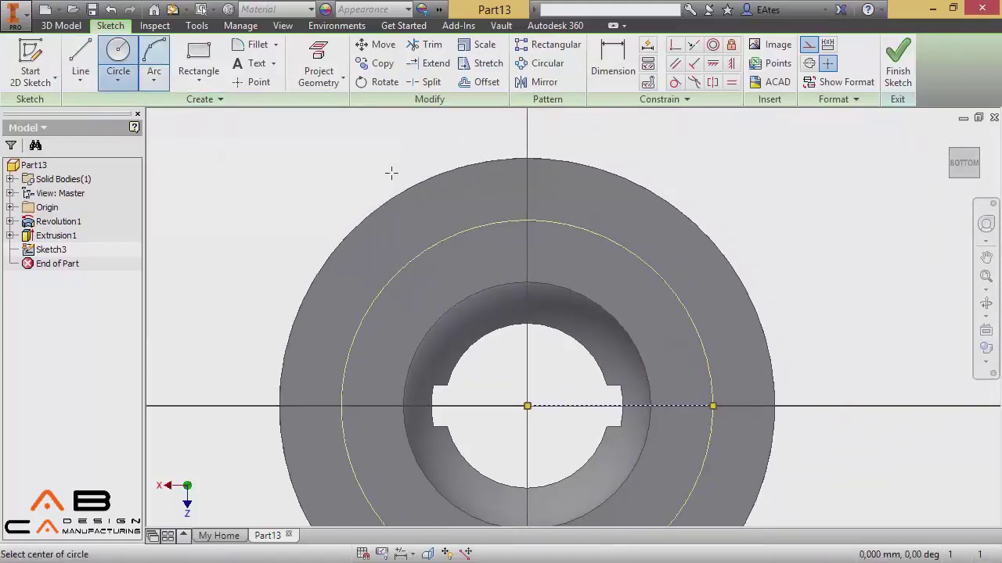
pyautogui.click(669, 286)
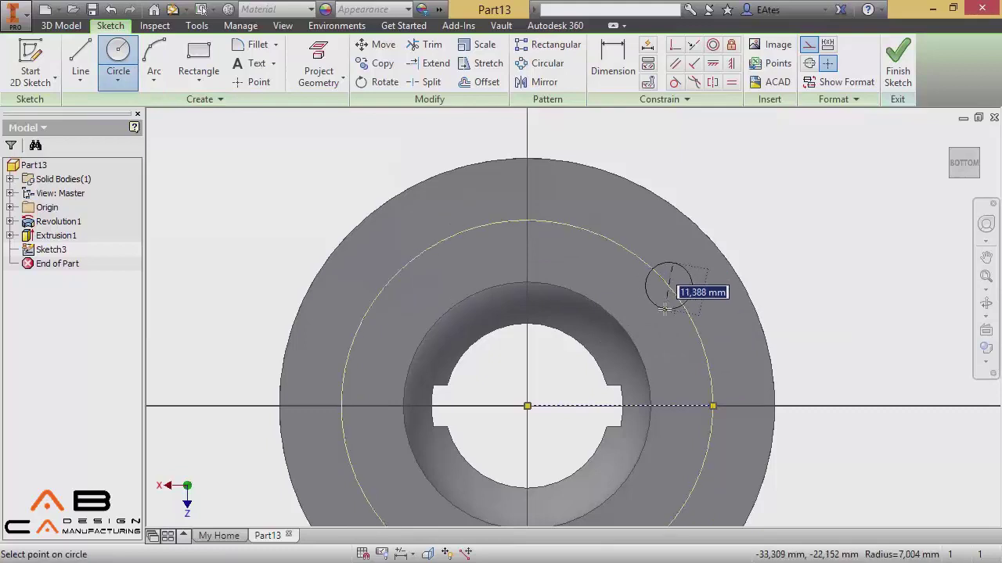
pyautogui.click(686, 303)
pyautogui.click(422, 253)
pyautogui.click(439, 269)
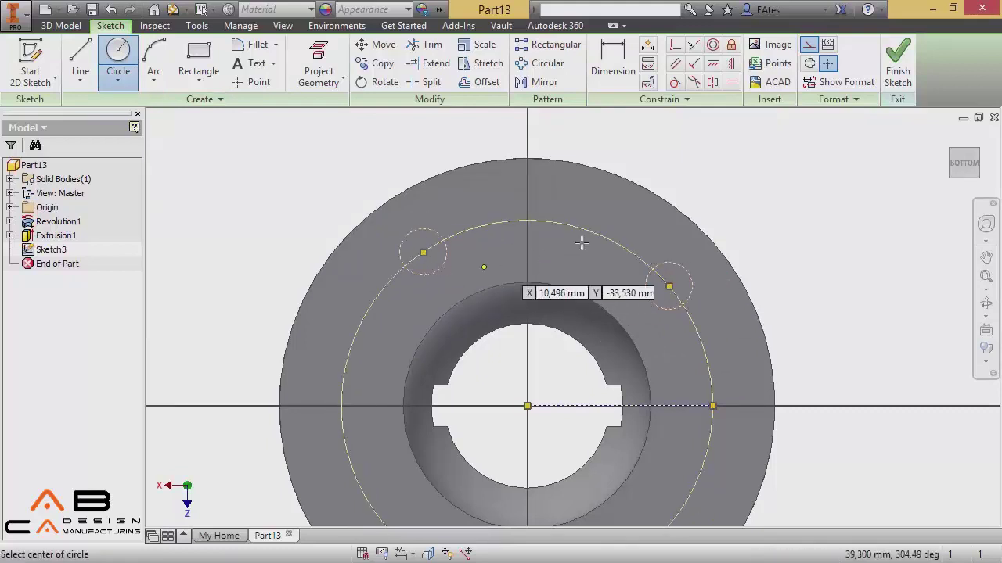
# Draw construction lines from the origin to the centres of the two small circles.
pyautogui.click(81, 63)
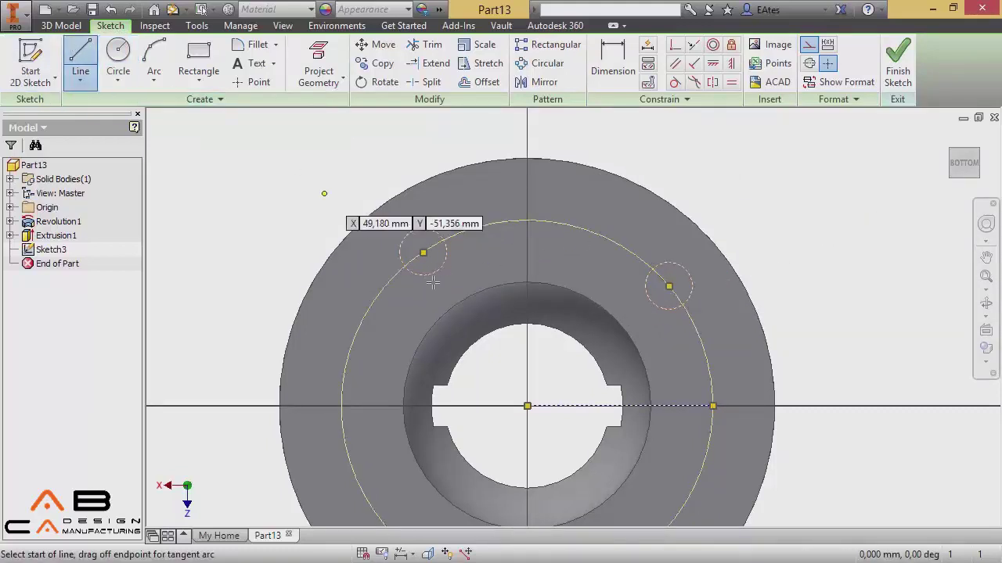
pyautogui.click(527, 406)
pyautogui.click(669, 287)
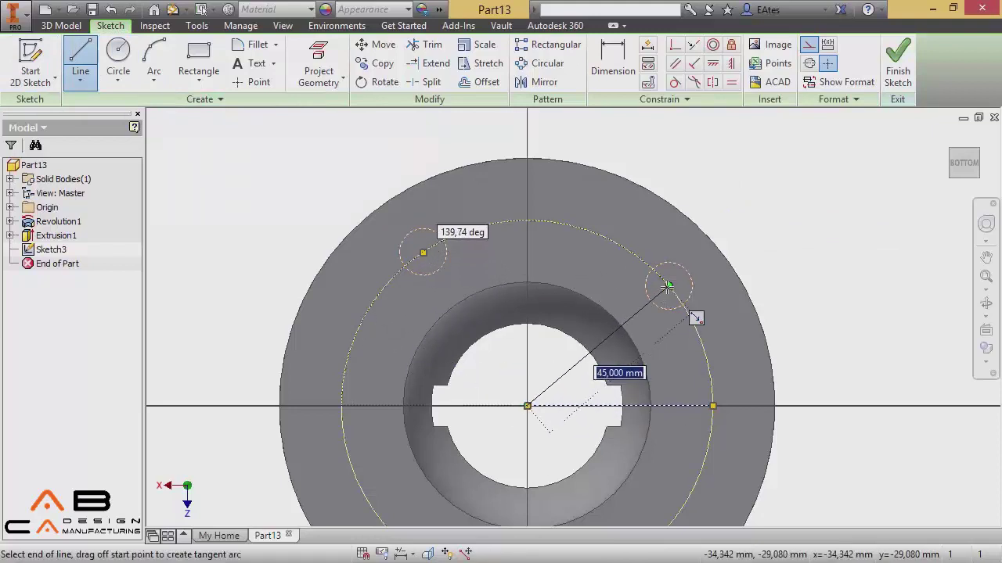
pyautogui.press('Escape')
pyautogui.click(527, 406)
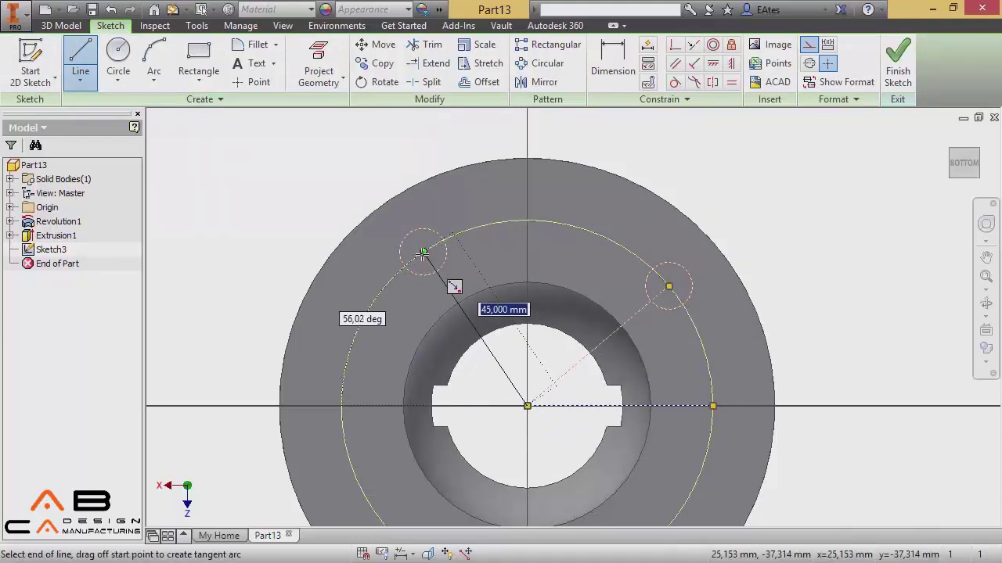
pyautogui.click(423, 253)
pyautogui.press('Escape')
pyautogui.press('Escape')
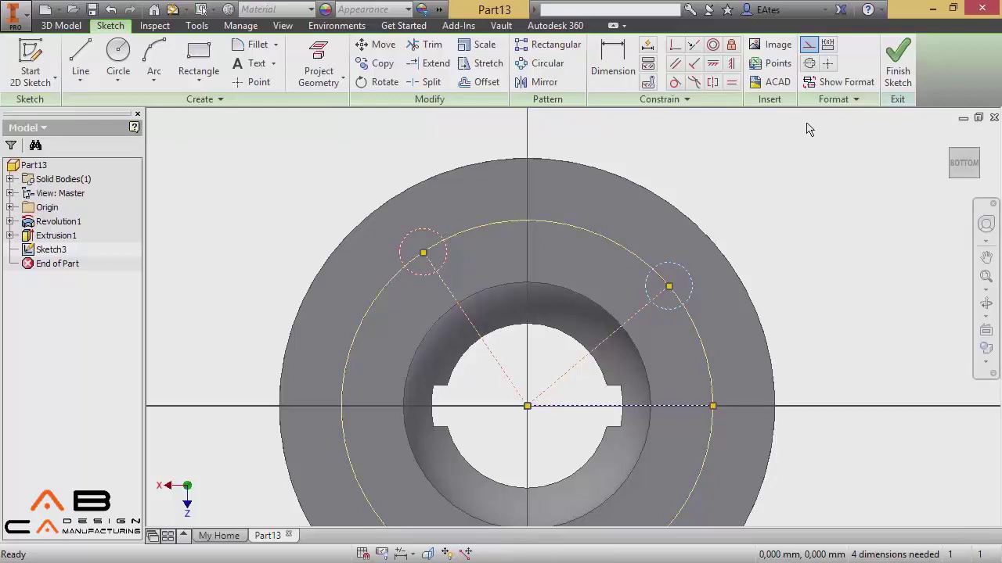
# Convert the two small circles from construction to regular sketch geometry.
pyautogui.click(808, 46)
pyautogui.rightClick(692, 244)
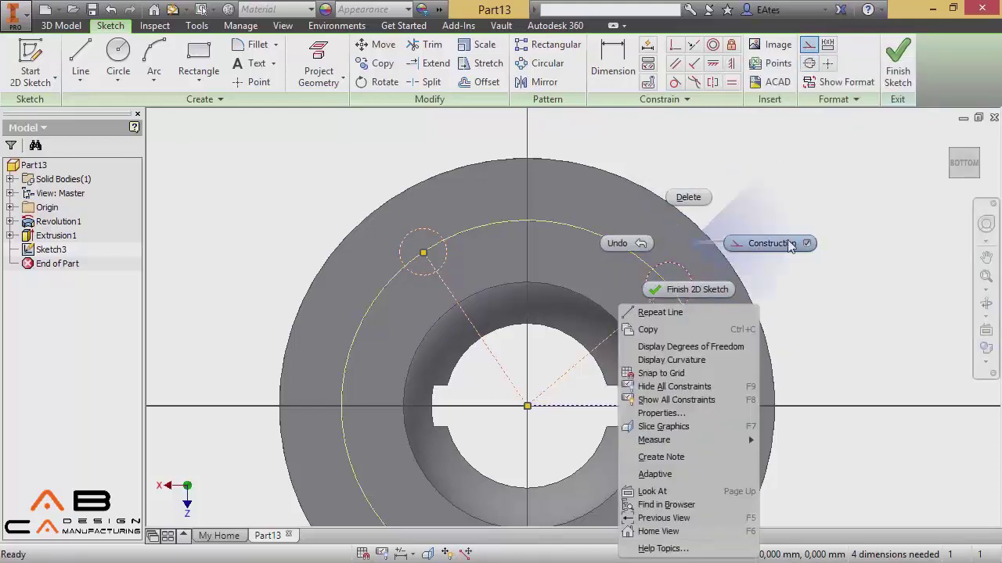
pyautogui.click(778, 247)
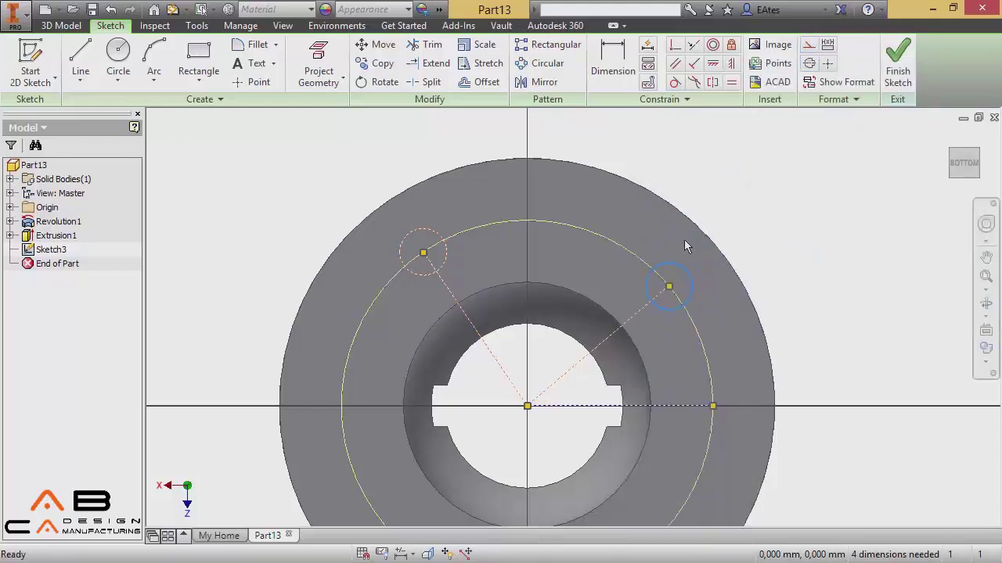
pyautogui.rightClick(438, 235)
pyautogui.click(518, 233)
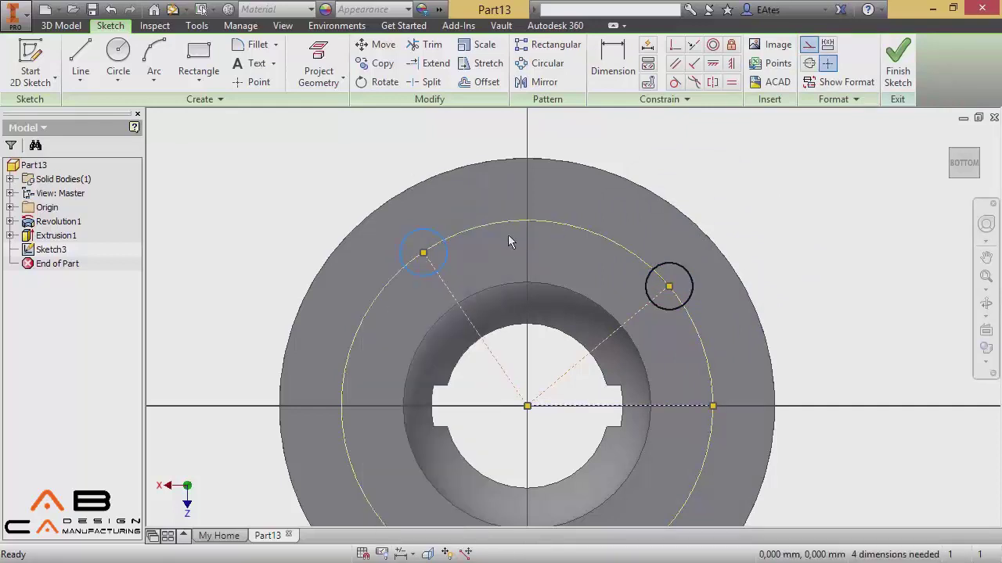
pyautogui.click(835, 223)
# Start dimensioning the sketch with the two small circles.
pyautogui.press('d')
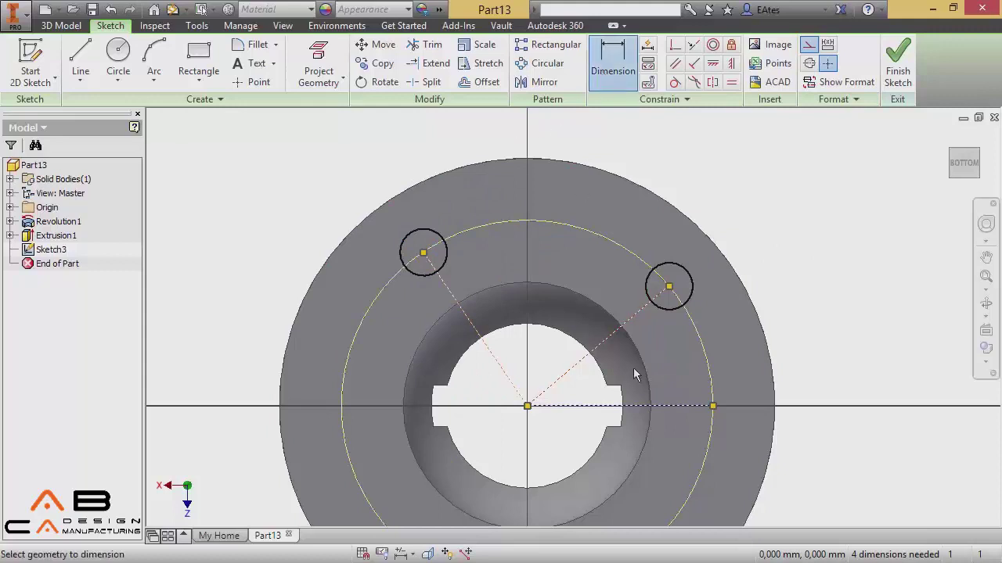